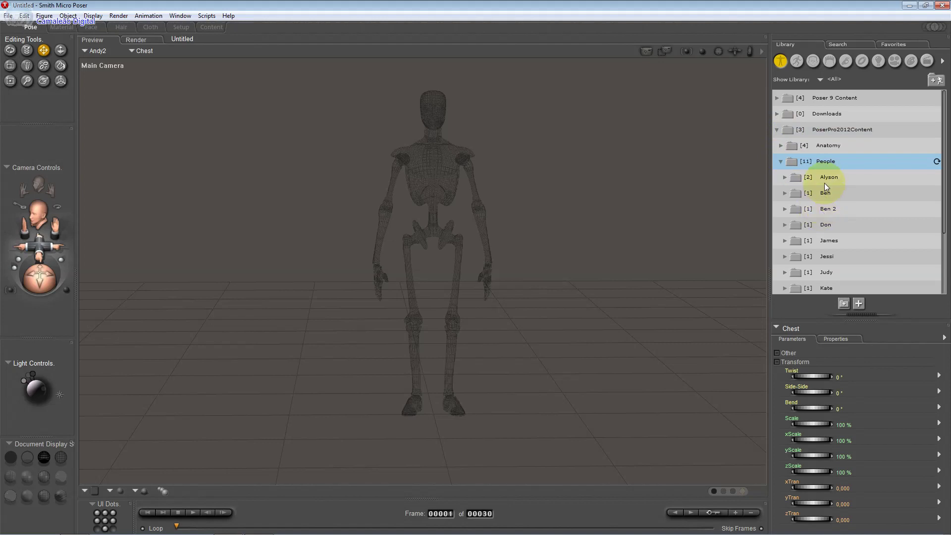
- Try to load the Alyson2 Casual figure from the Alyson folder, declining to locate the missing geometry files
left_click(826, 178)
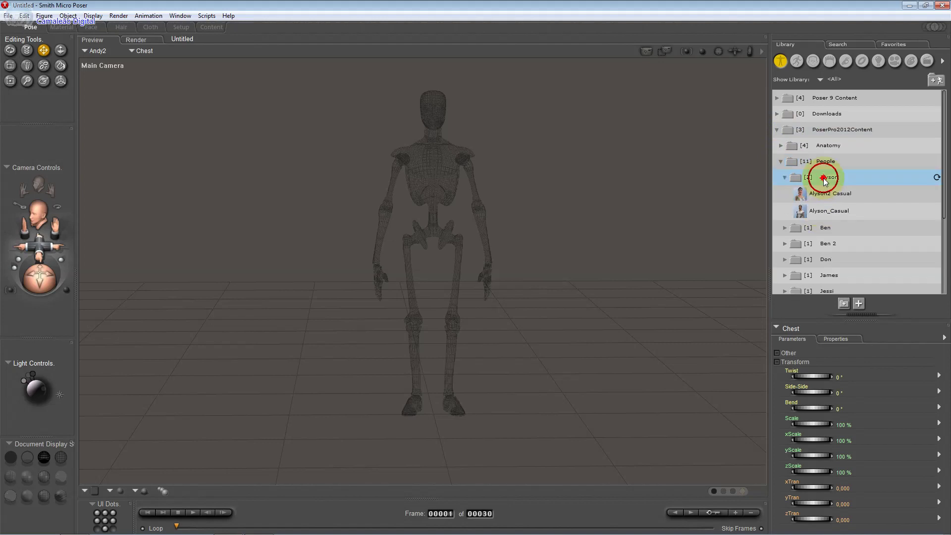
left_click(825, 204)
double_click(822, 203)
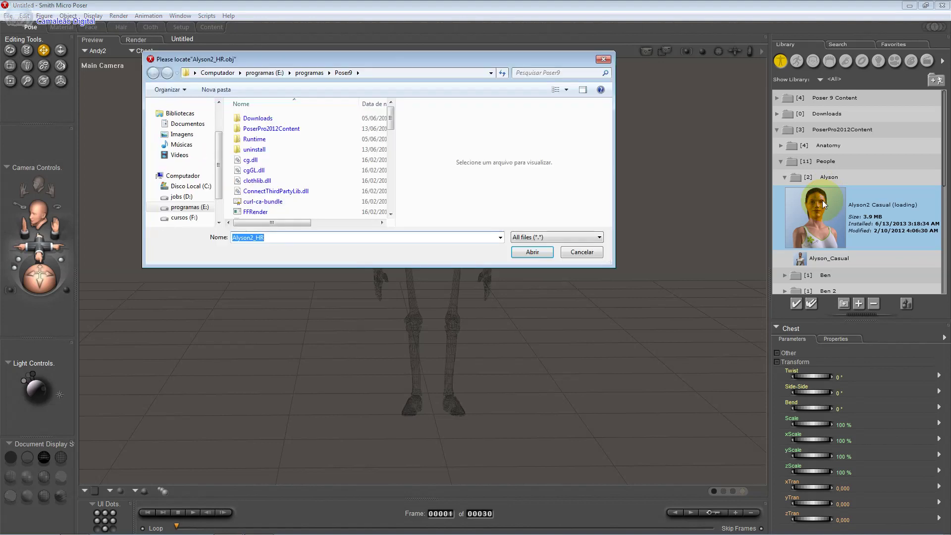
left_click(568, 254)
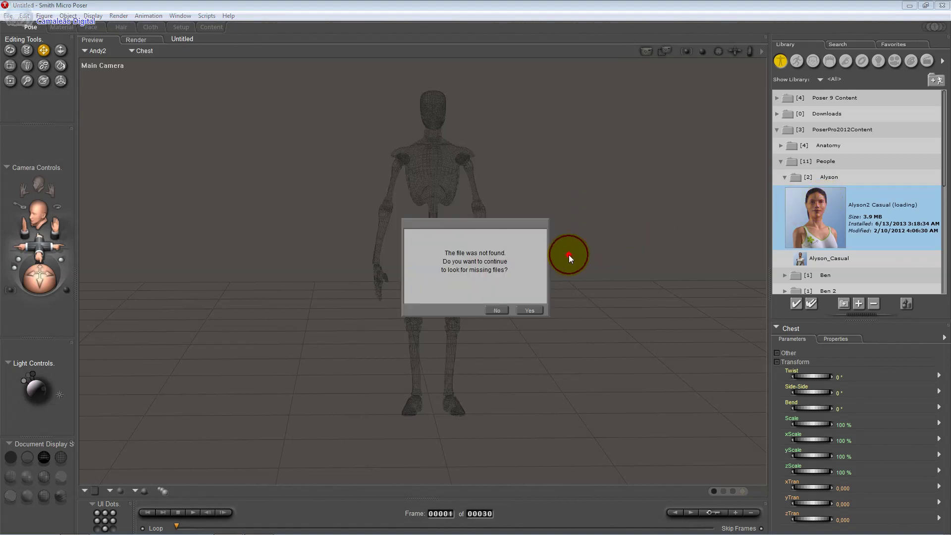
left_click(504, 311)
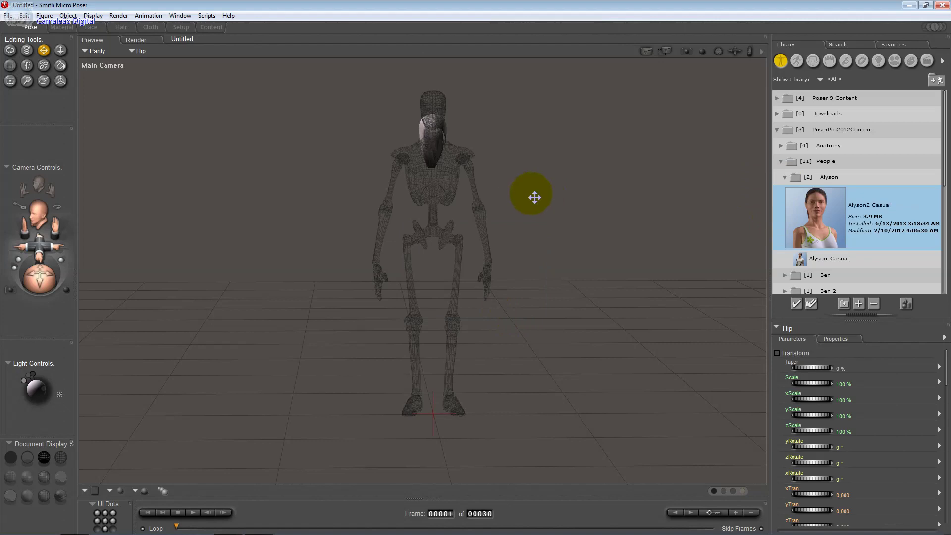
- Start a new scene without keeping the changes to discard the incompletely loaded figure
left_click(424, 132)
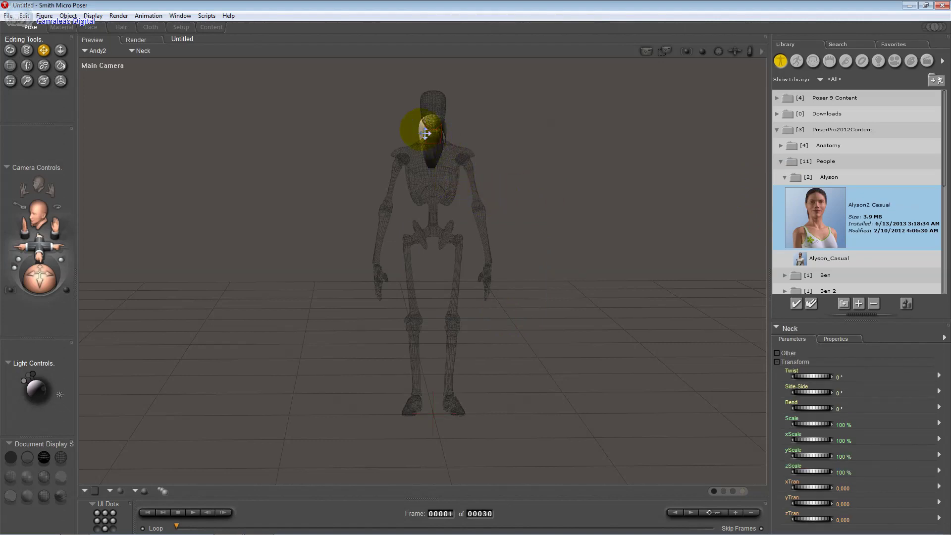
left_click(8, 15)
left_click(30, 29)
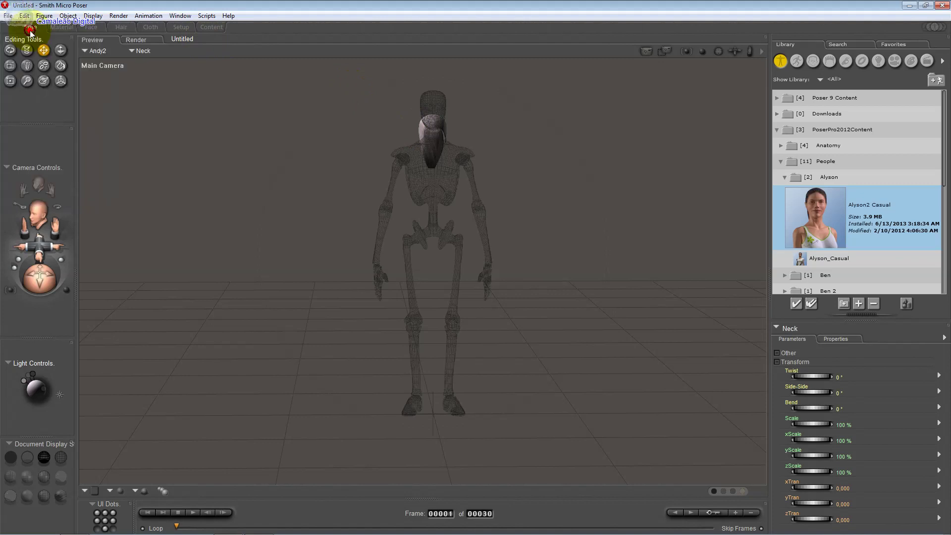
left_click(514, 304)
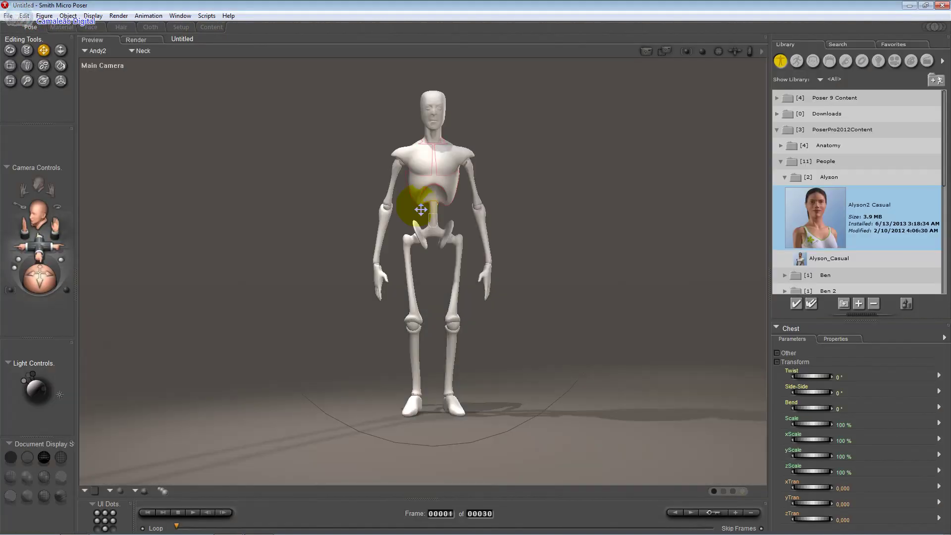
- Set the document display style to wireframe and delete the default Andy2 figure from the scene
left_click(418, 196)
left_click(43, 457)
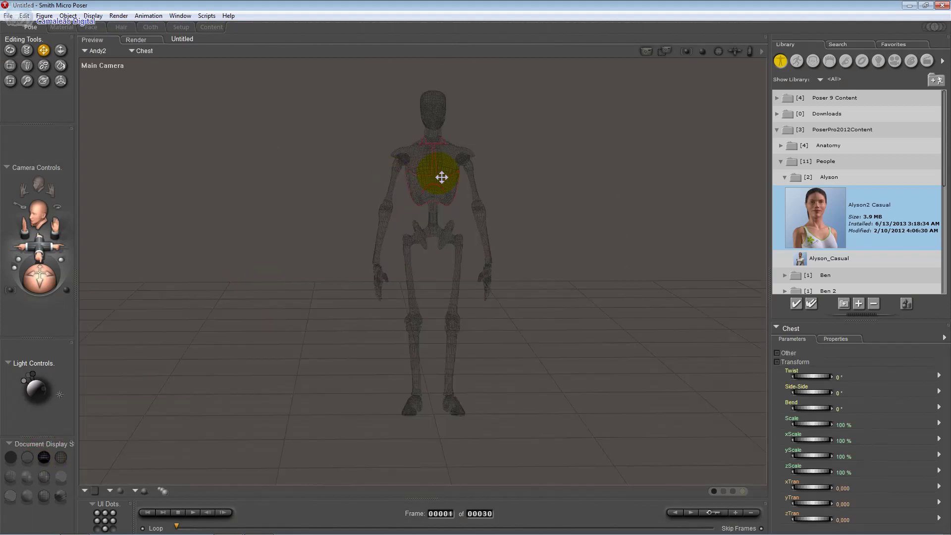
key("Delete")
left_click(528, 310)
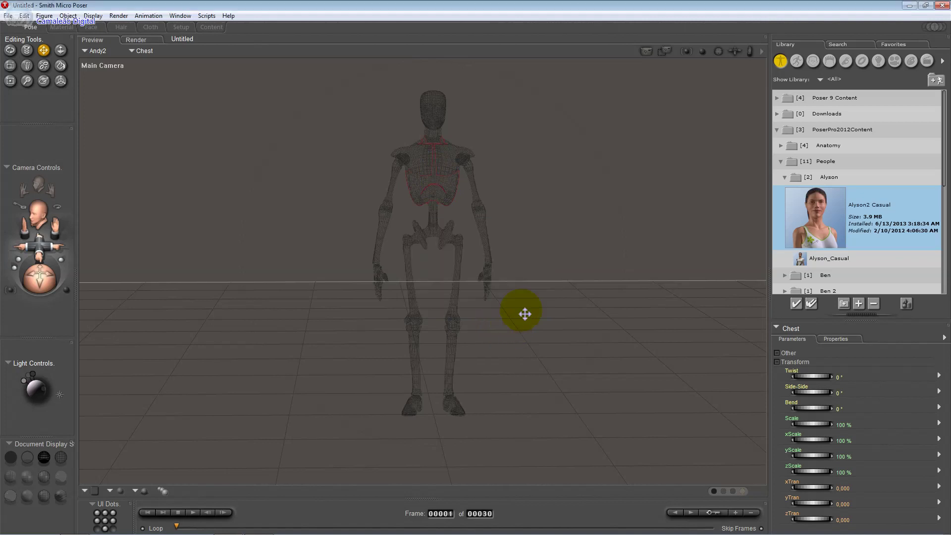
- Browse the People character folders and load the JessiCasual figure from the Jessi folder
left_click(784, 178)
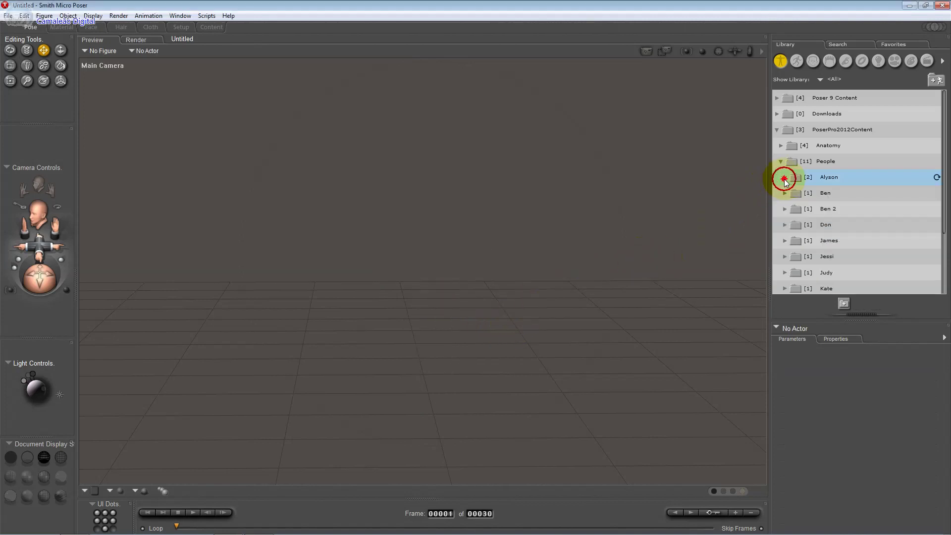
left_click(785, 208)
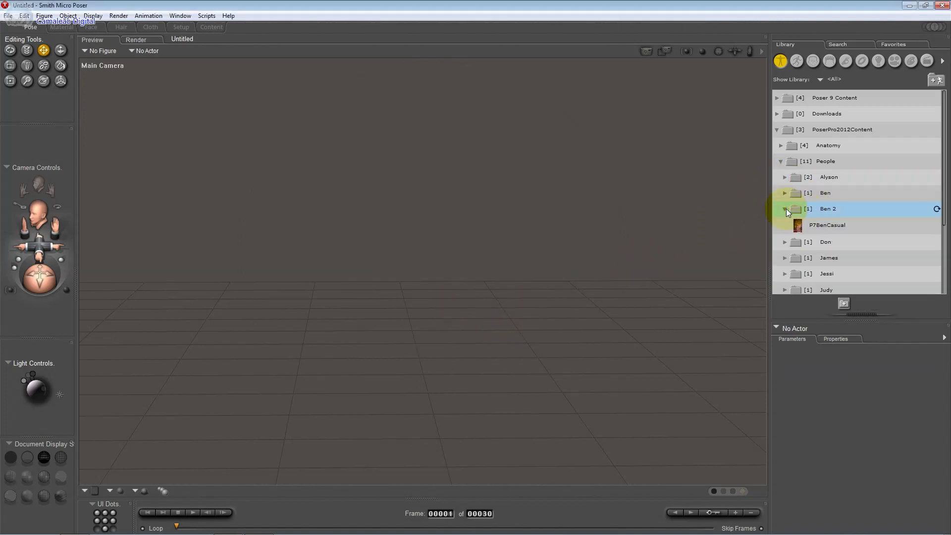
left_click(782, 209)
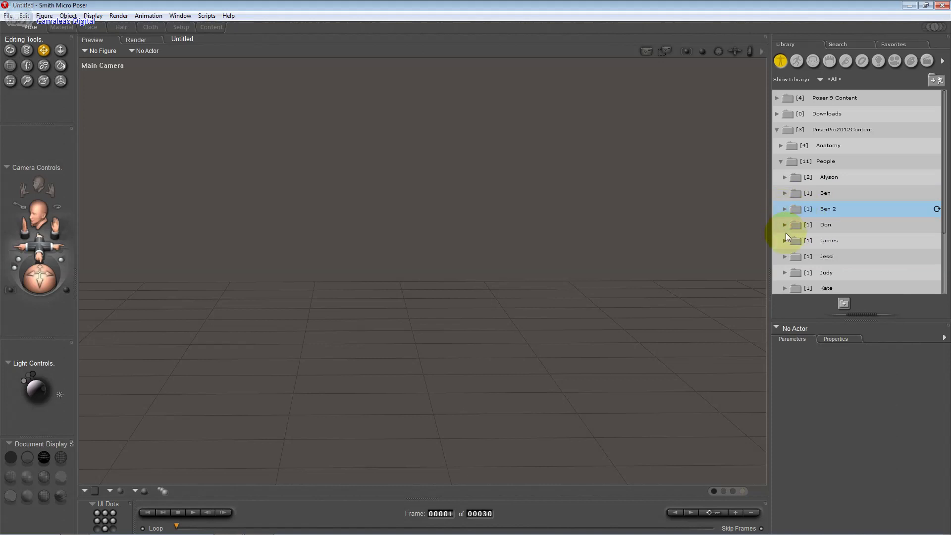
left_click(784, 226)
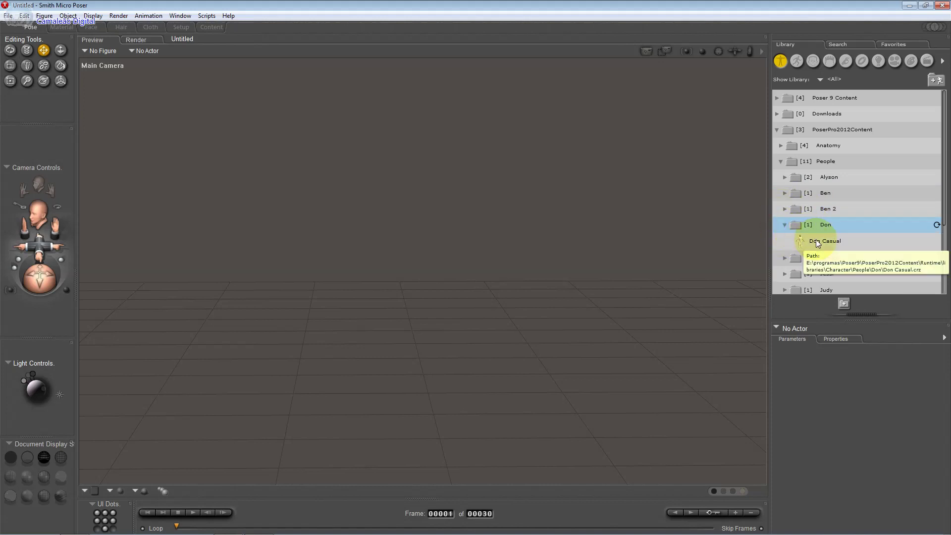
left_click(815, 240)
left_click(783, 224)
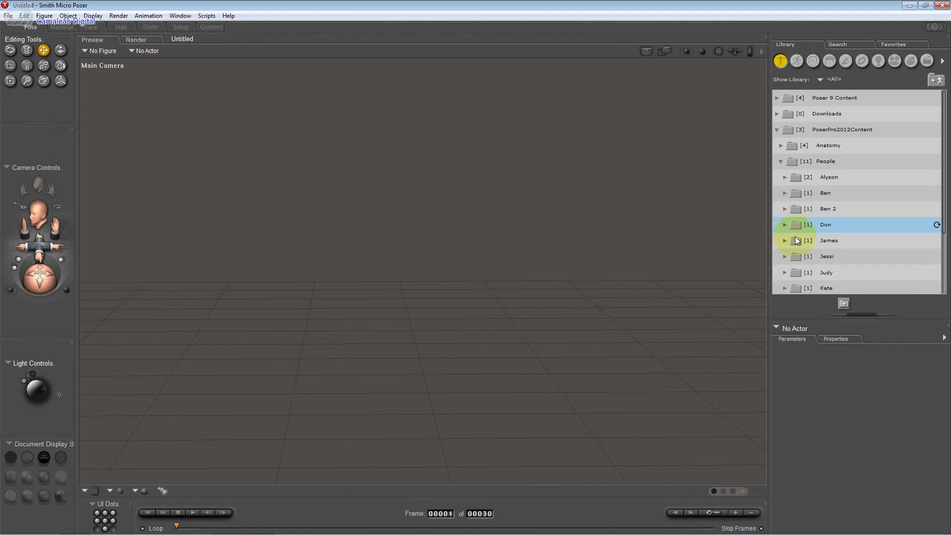
scroll(796, 237, "down", 3)
left_click(784, 177)
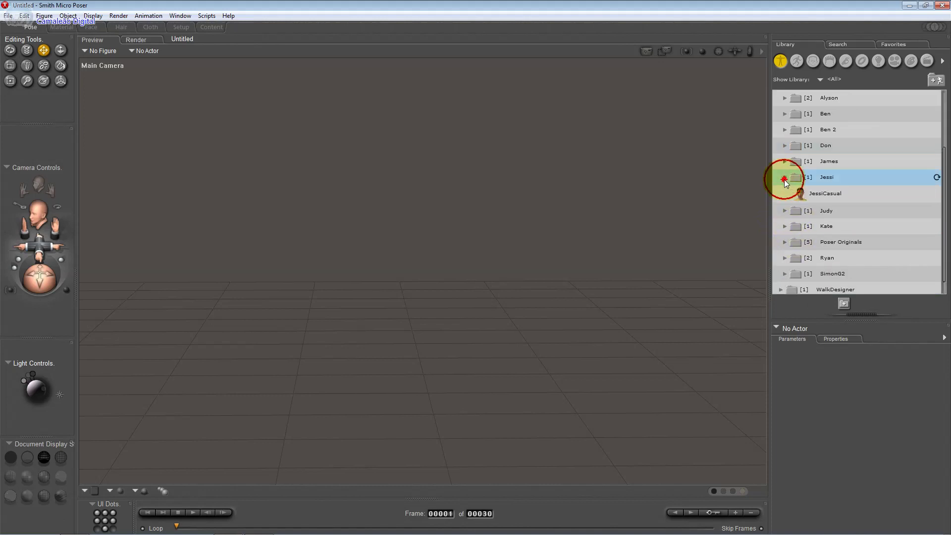
left_click(799, 193)
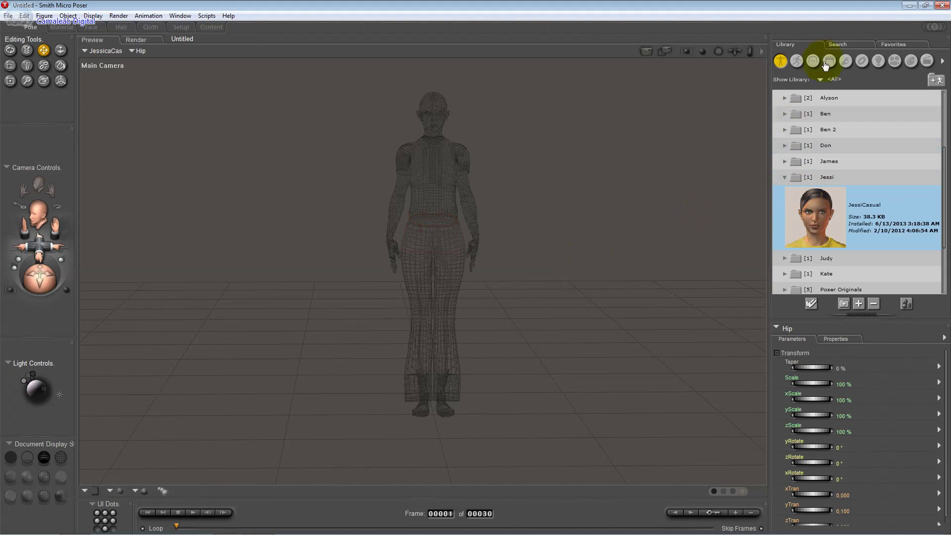
- Apply the Hero Action 04 pose to the figure from PoserPro2012Content's People, Jessi Pose, Action, Comic Book pose folder
left_click(796, 60)
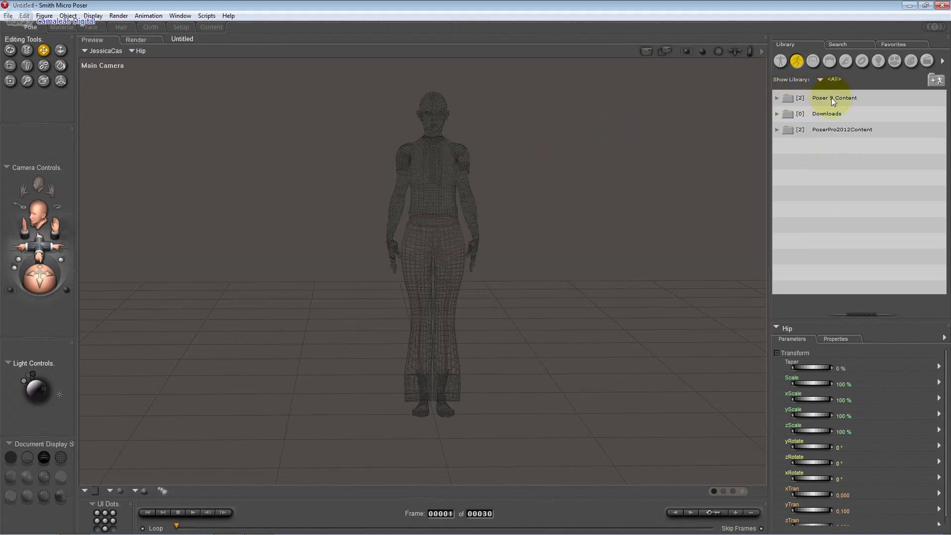
left_click(777, 130)
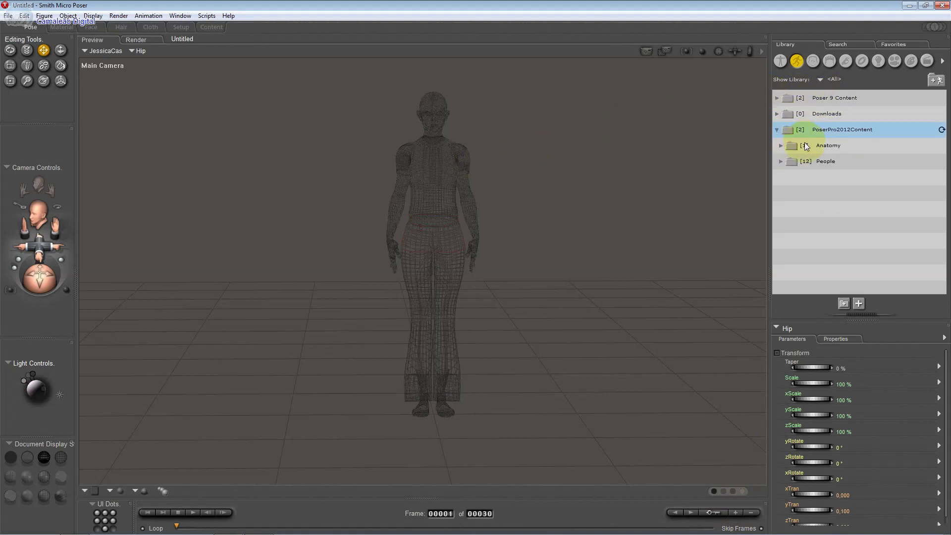
left_click(788, 162)
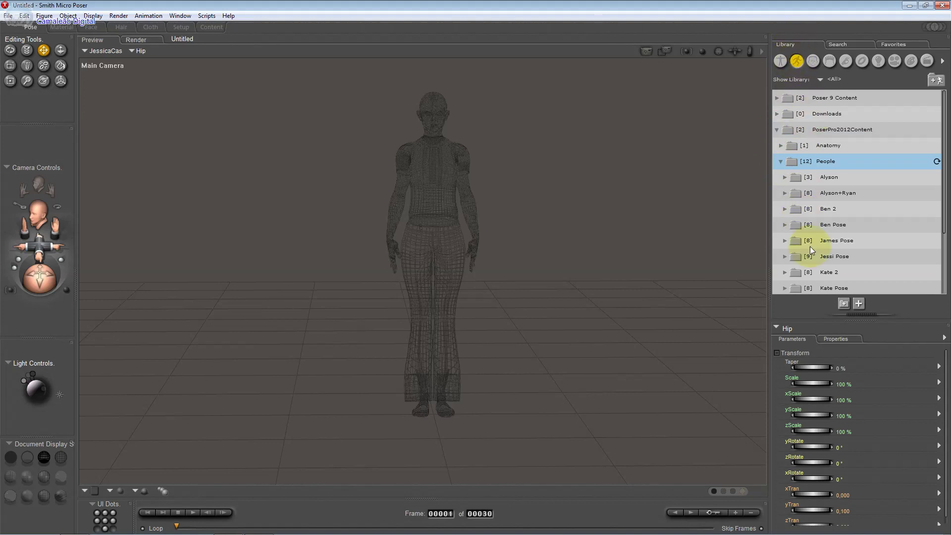
scroll(809, 248, "down", 1)
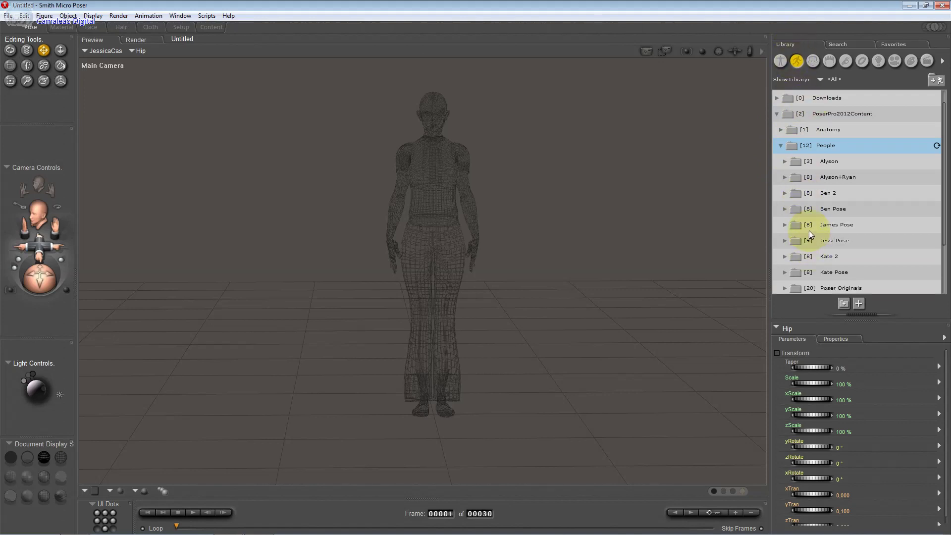
left_click(786, 242)
scroll(791, 243, "down", 1)
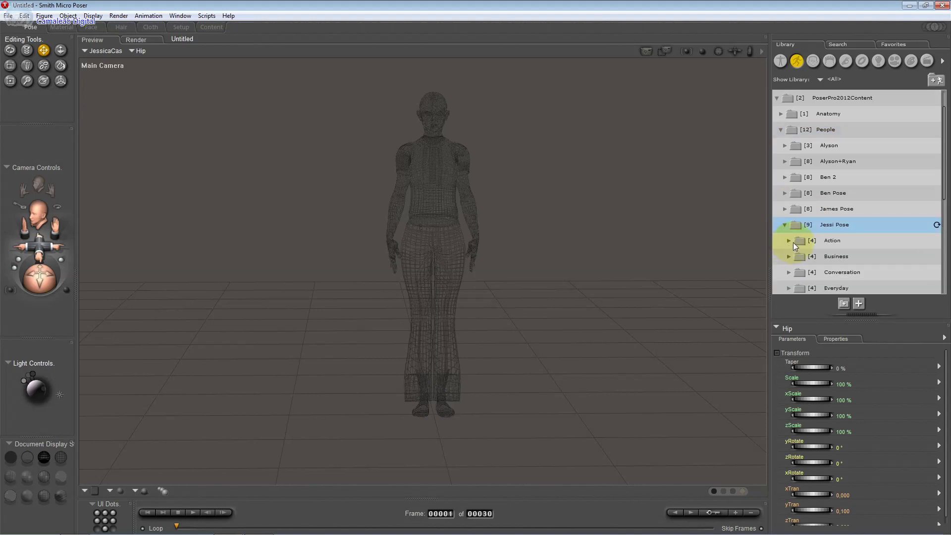
left_click(792, 242)
scroll(795, 246, "down", 1)
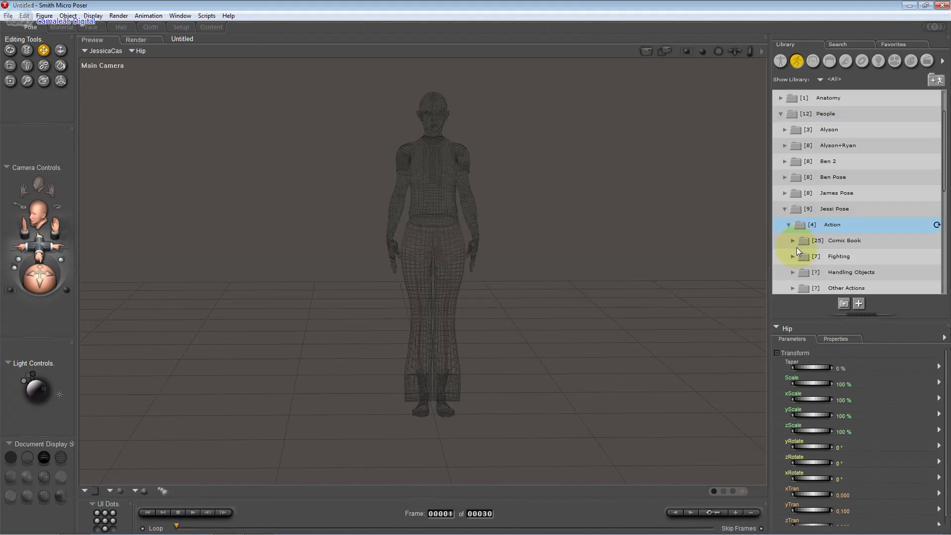
scroll(815, 243, "down", 1)
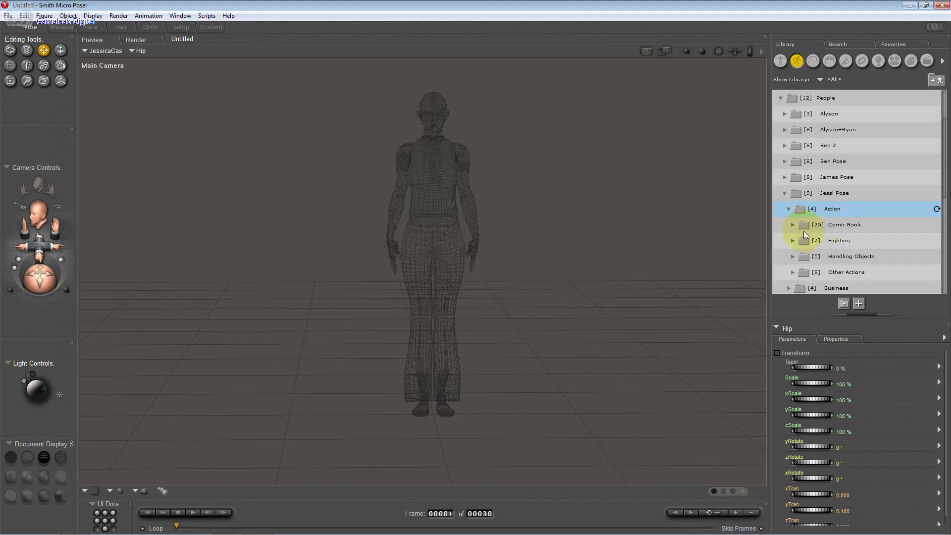
left_click(789, 225)
scroll(809, 244, "down", 3)
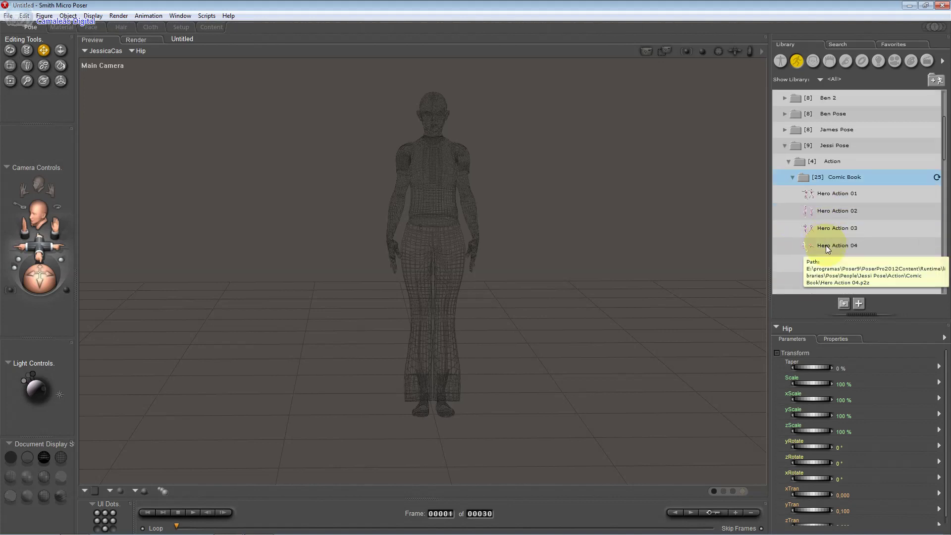
left_click(824, 245)
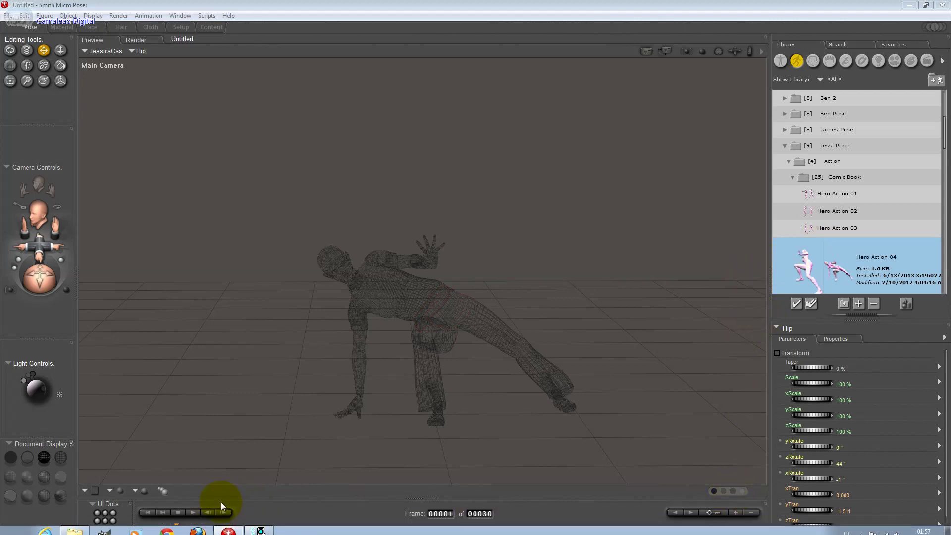
- Go to frame 30 and apply the Hero Action 06 pose to the figure there
left_click_drag(179, 529, 728, 531)
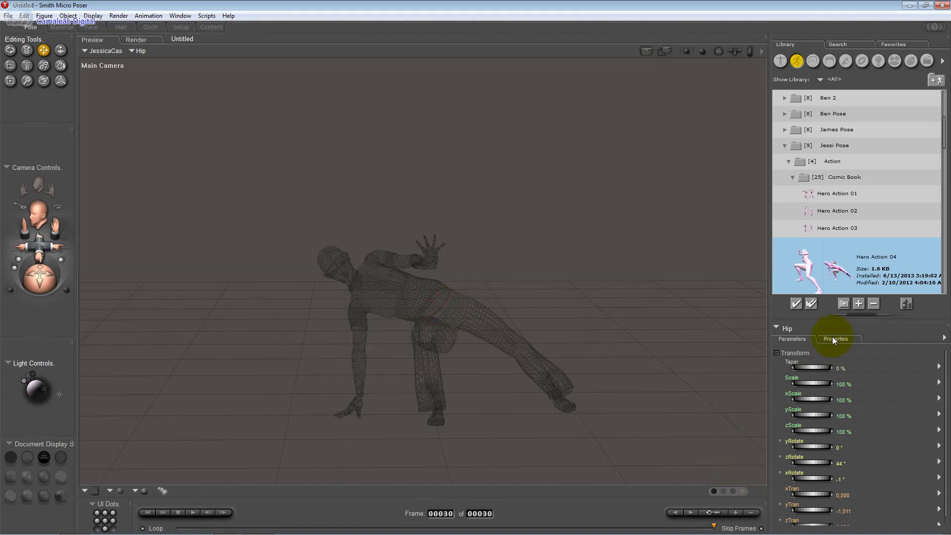
left_click(830, 227)
scroll(831, 228, "down", 3)
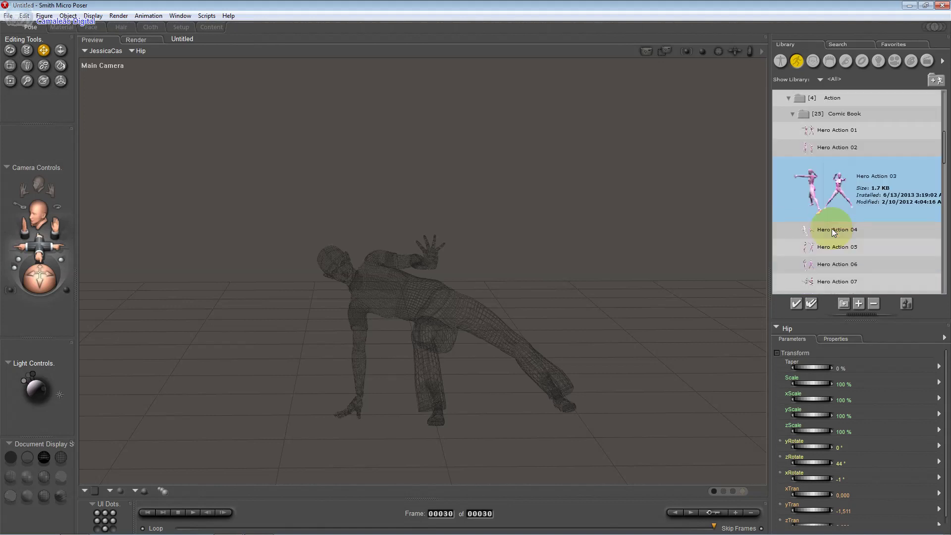
double_click(830, 269)
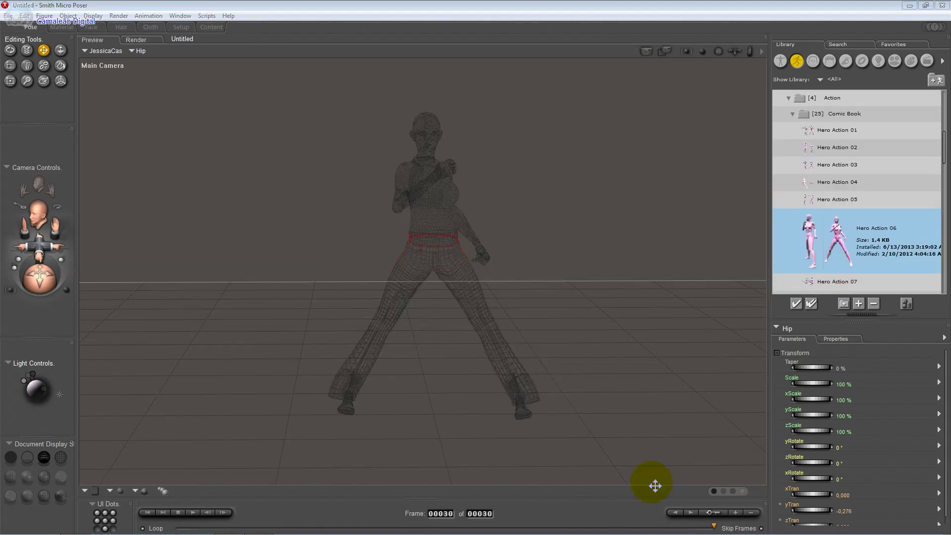
- Review the animation by stepping back and forth between the key frames at frames 1 and 30 and playing it
left_click(678, 512)
left_click(690, 512)
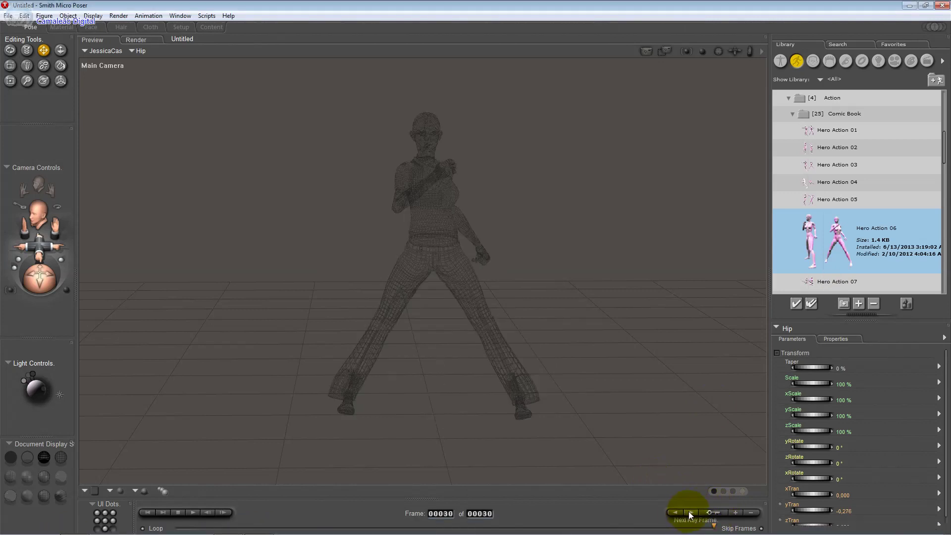
left_click(681, 512)
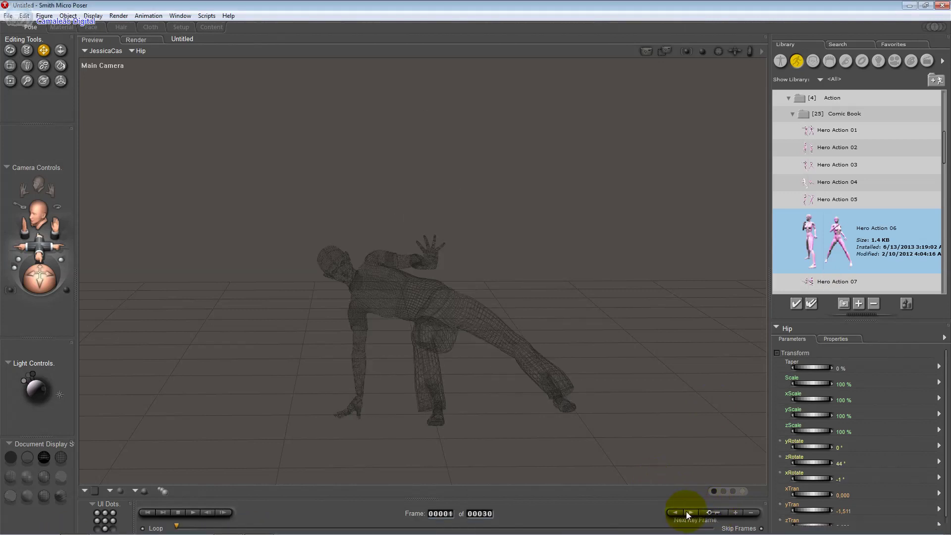
left_click(686, 511)
left_click(681, 512)
left_click(688, 512)
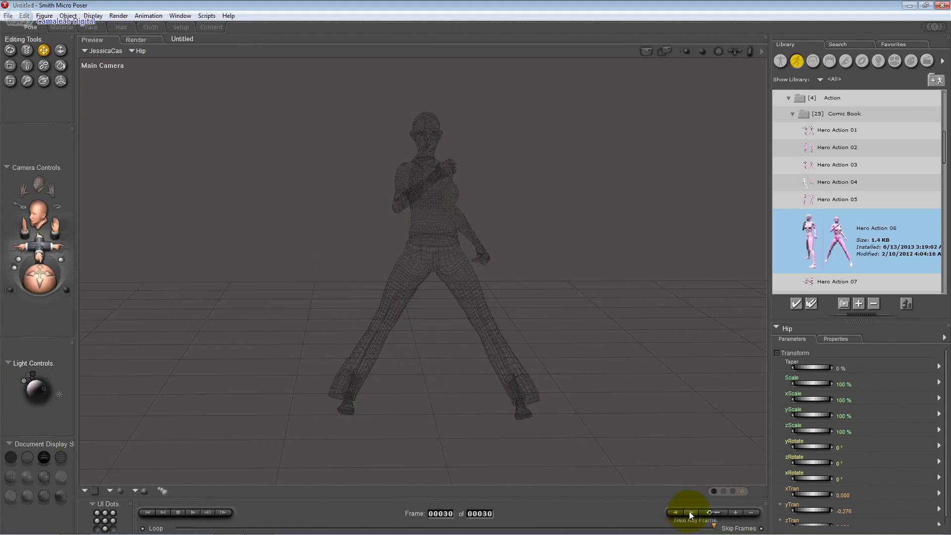
left_click(677, 512)
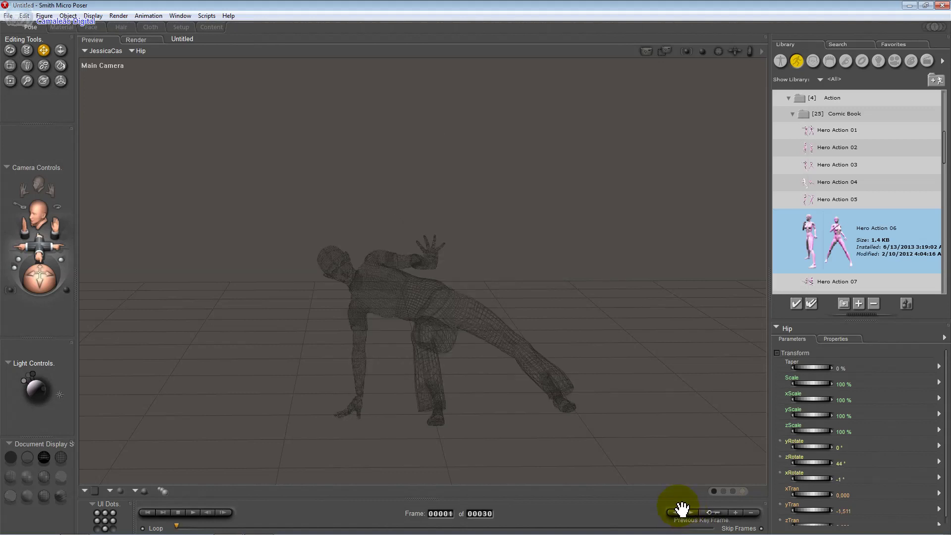
left_click(198, 512)
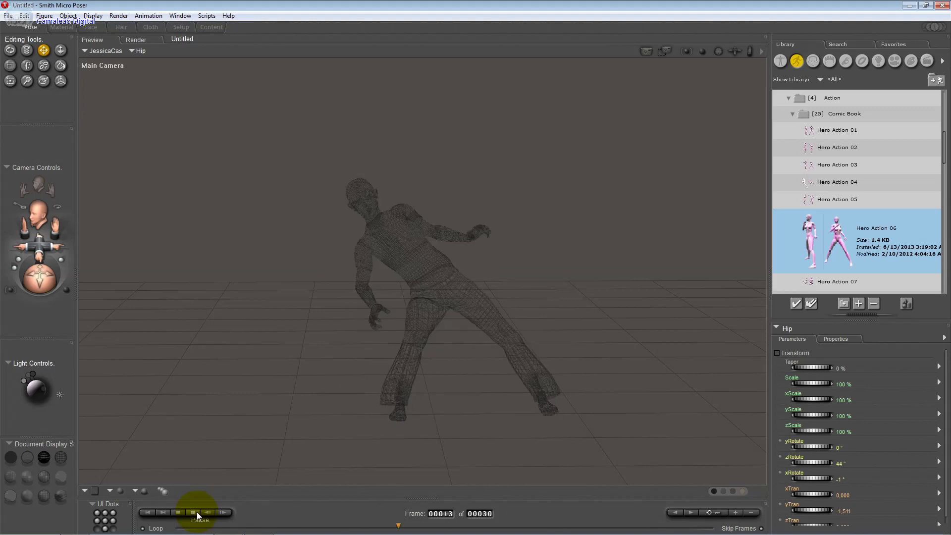
left_click(197, 512)
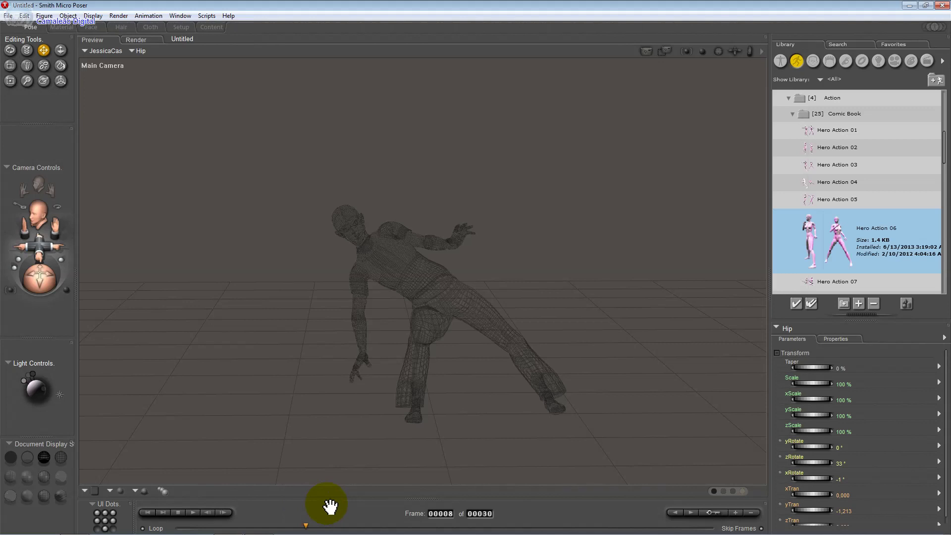
- Set the animation's total length to 210 frames
left_click(486, 513)
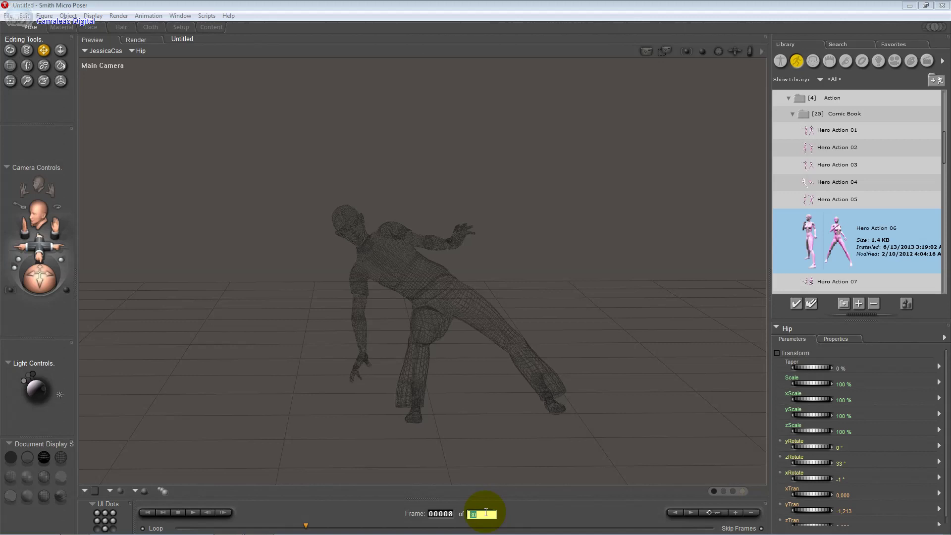
type("21")
left_click(487, 515)
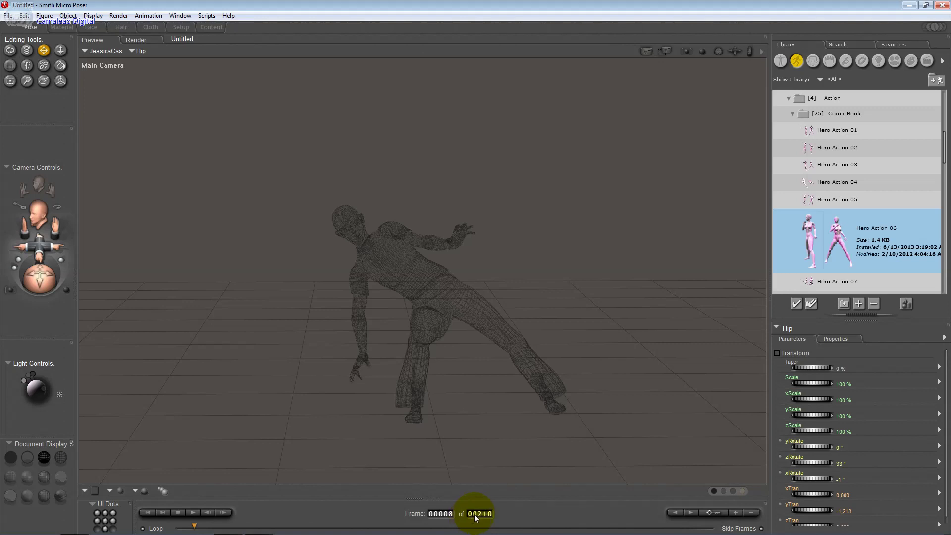
left_click(475, 516)
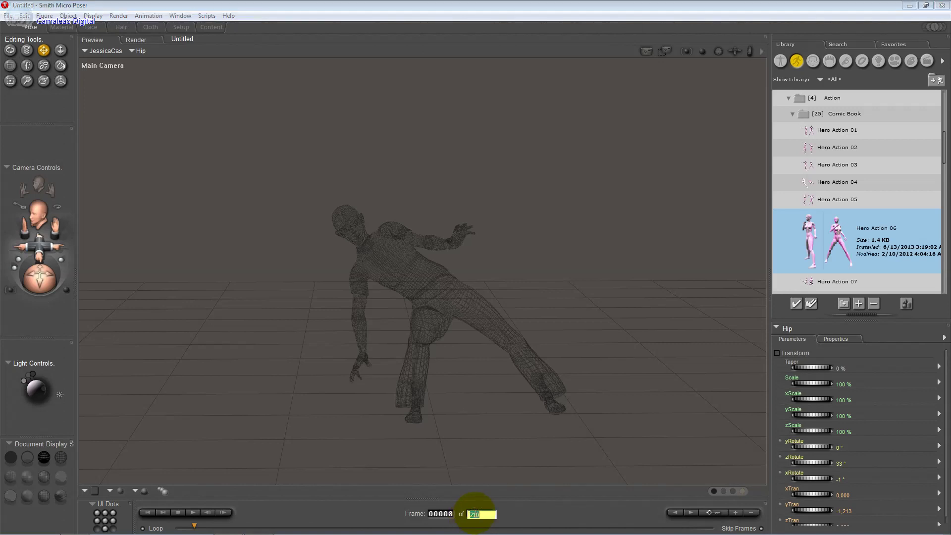
key("Return")
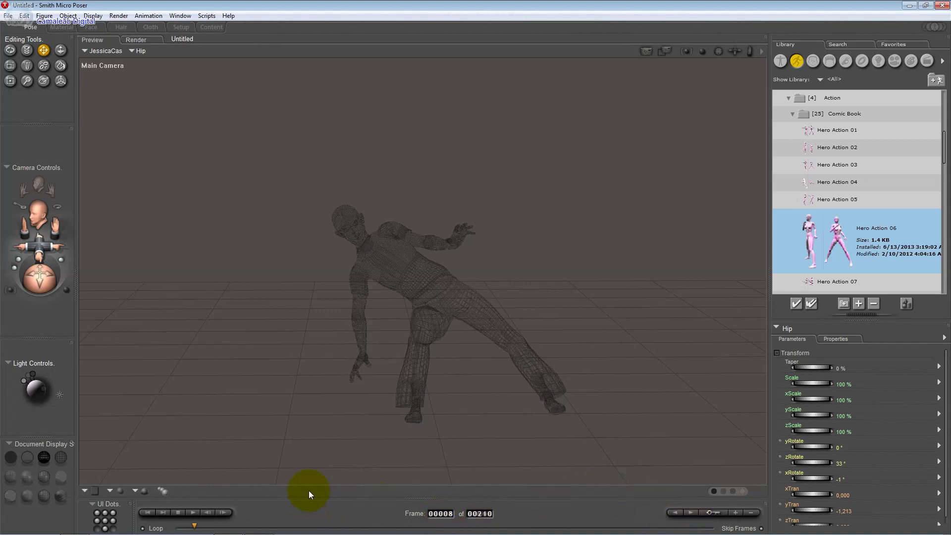
- Go to frame 60 and apply the Hero Action 01 pose to the figure there
left_click_drag(196, 526, 329, 523)
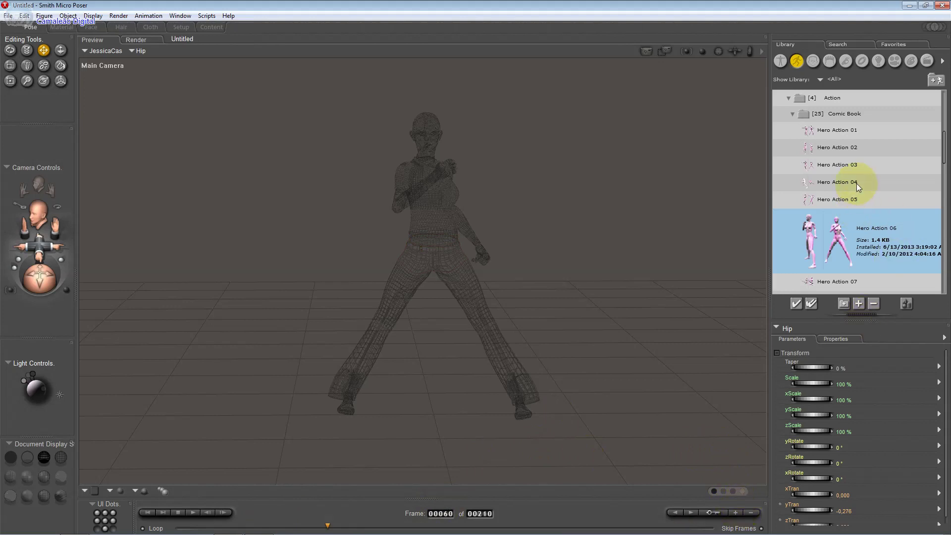
left_click(862, 132)
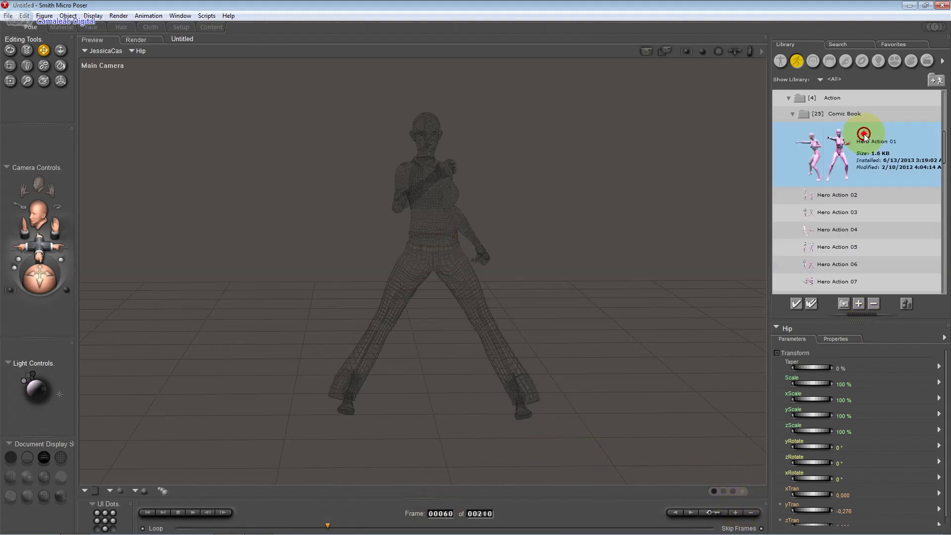
left_click(862, 134)
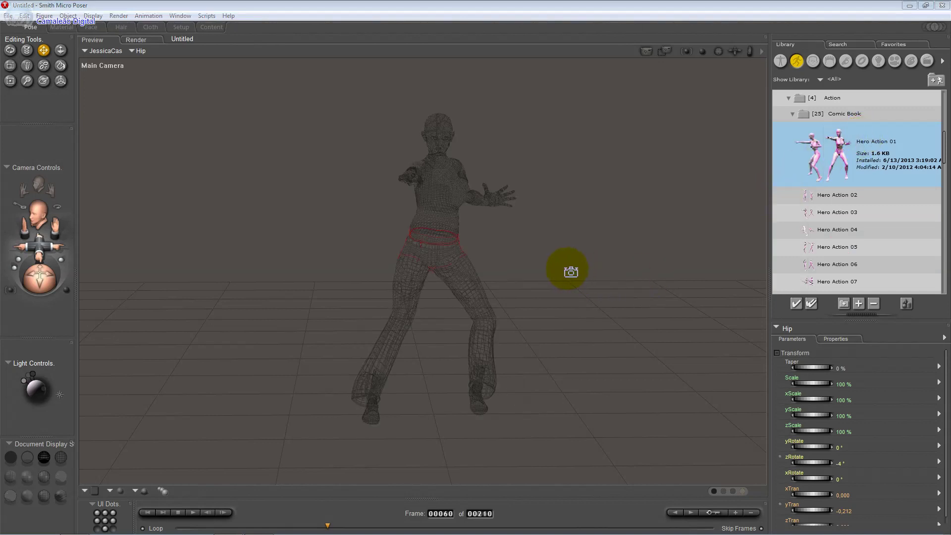
left_click_drag(570, 272, 532, 280)
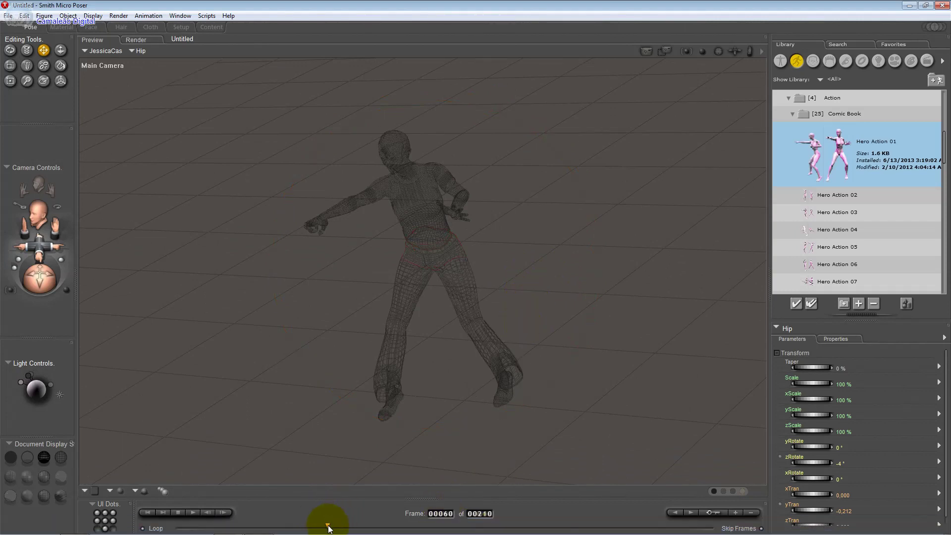
- Go to frame 90 and apply the Fist Fight 04 pose from Jessi Pose's Action, Fighting folder
left_click_drag(329, 523, 406, 521)
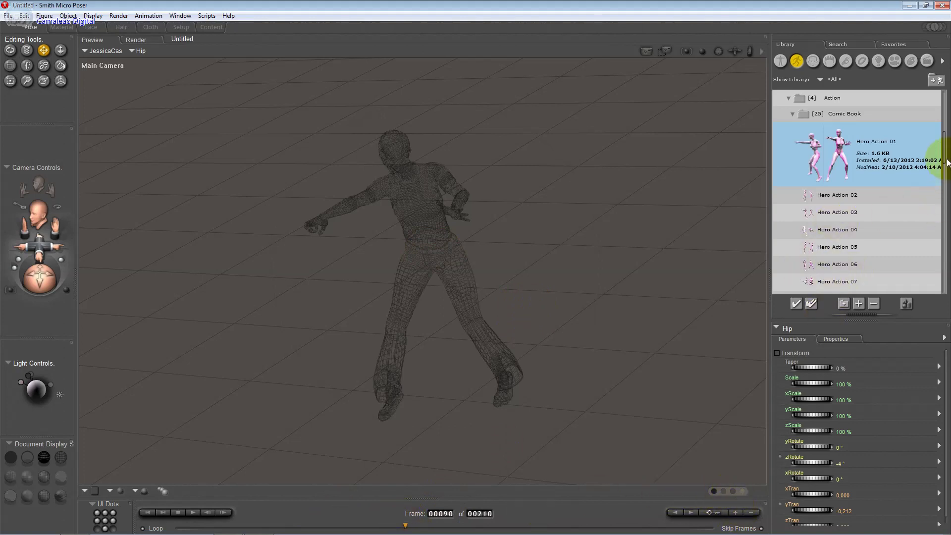
left_click(945, 186)
scroll(945, 186, "down", 1)
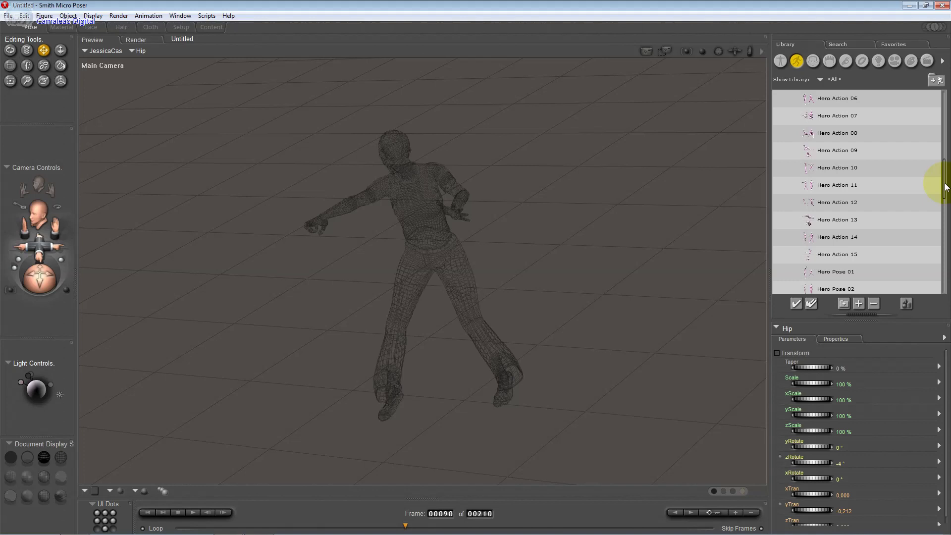
left_click_drag(945, 187, 941, 198)
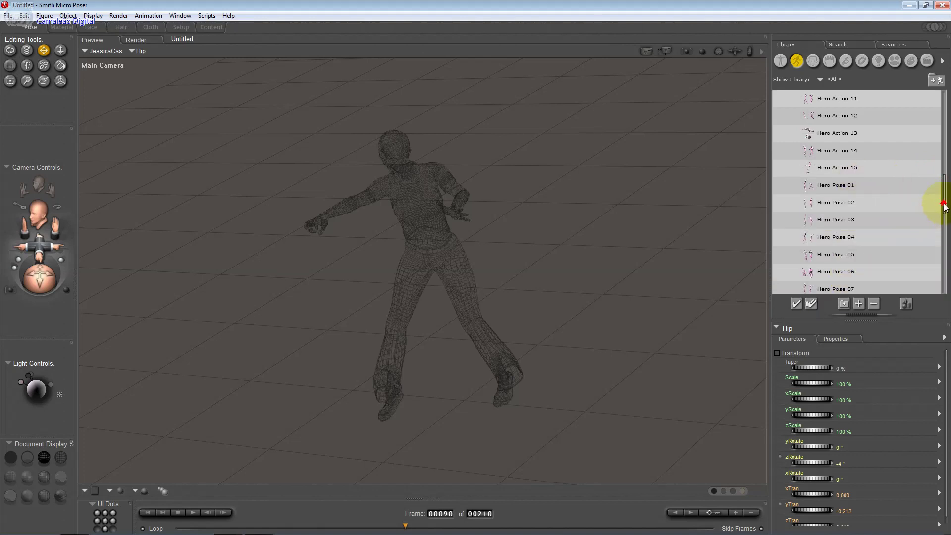
left_click_drag(942, 203, 944, 149)
left_click(812, 177)
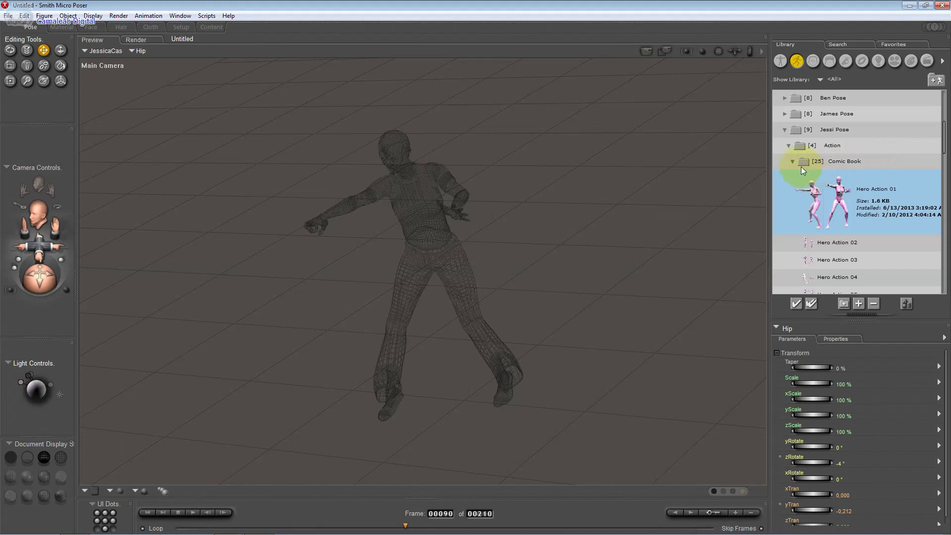
left_click(793, 161)
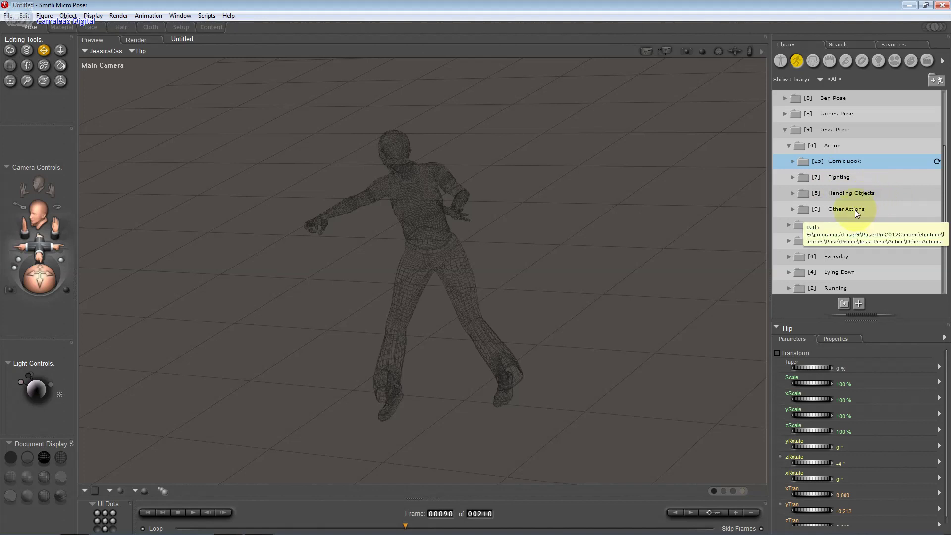
left_click(829, 177)
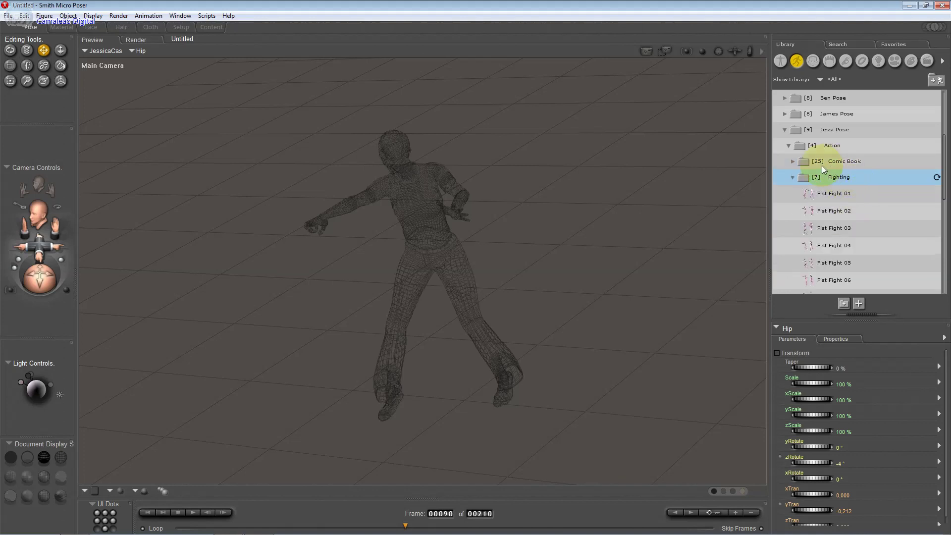
left_click(795, 161)
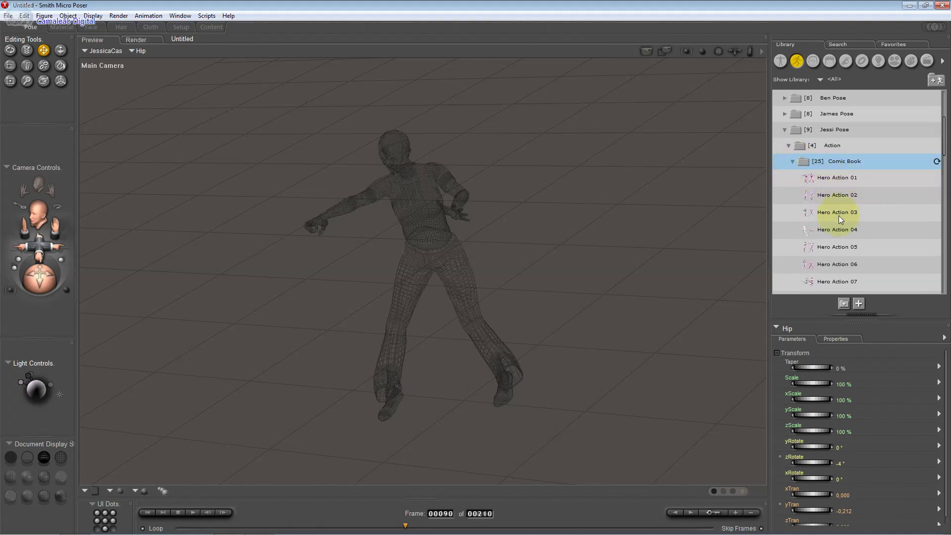
scroll(839, 261, "down", 3)
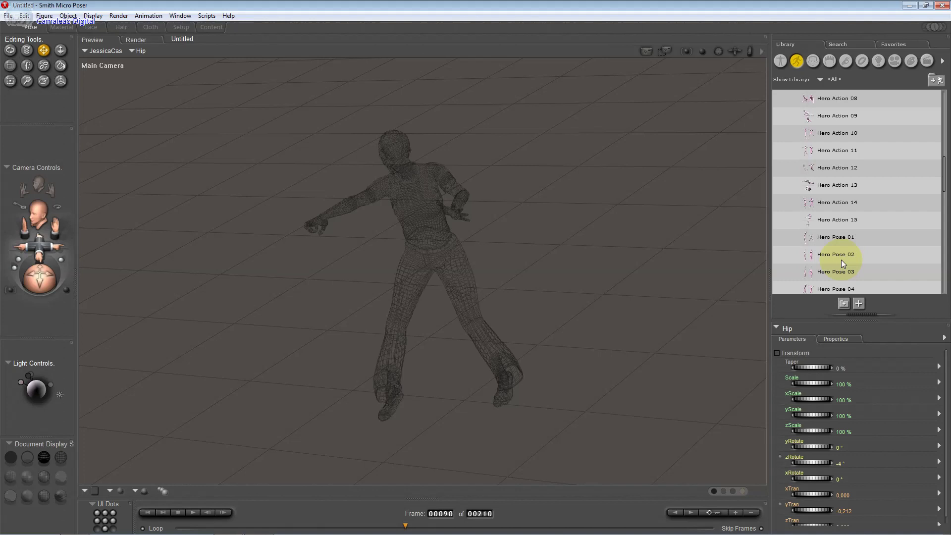
scroll(840, 260, "up", 3)
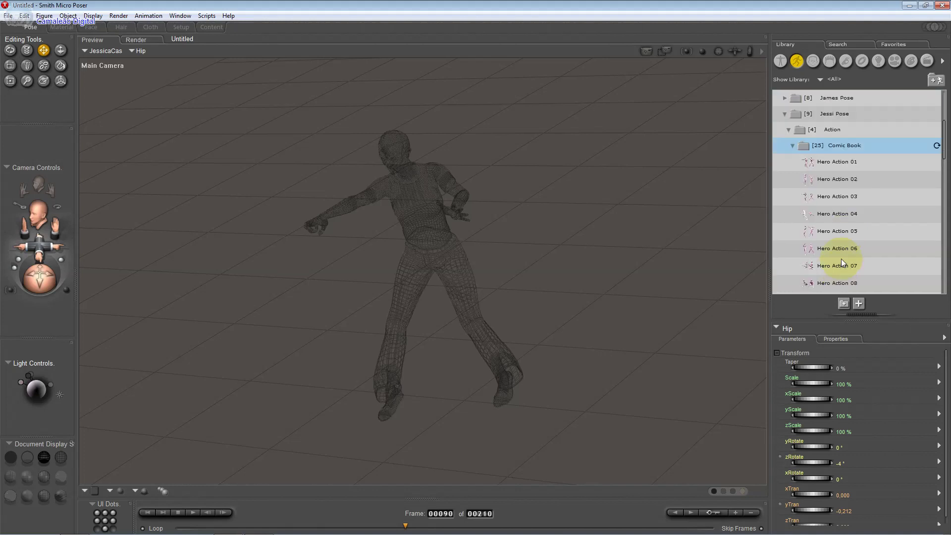
left_click(792, 146)
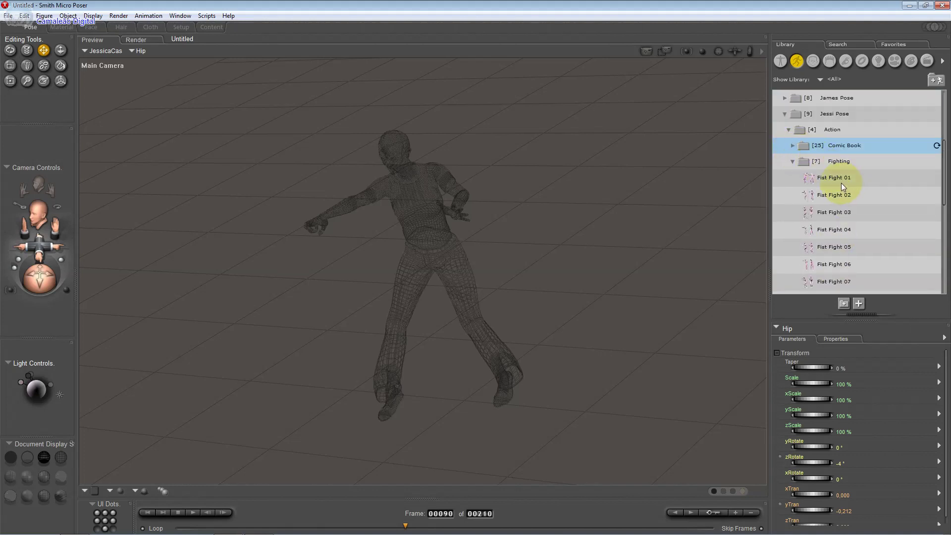
left_click(838, 229)
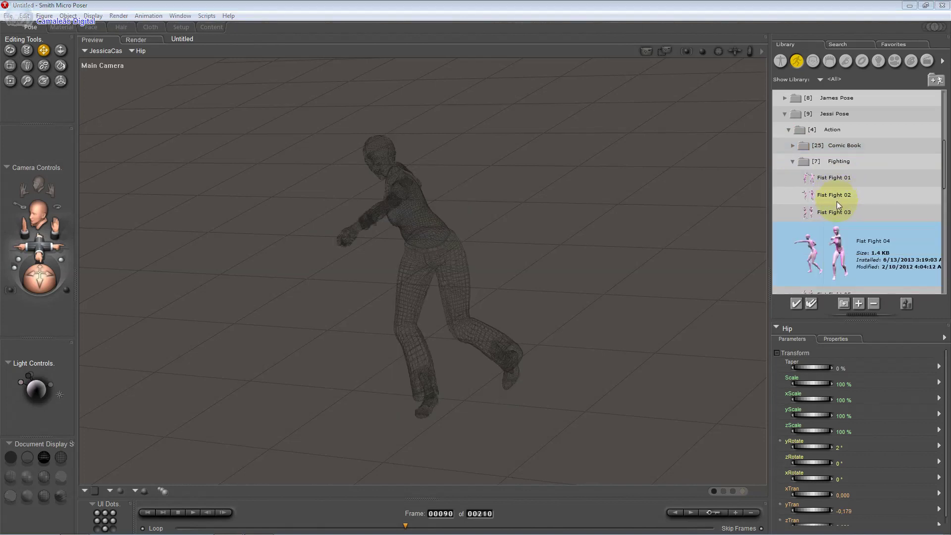
- Go to frame 120 and add a key frame there
left_click_drag(945, 182, 944, 210)
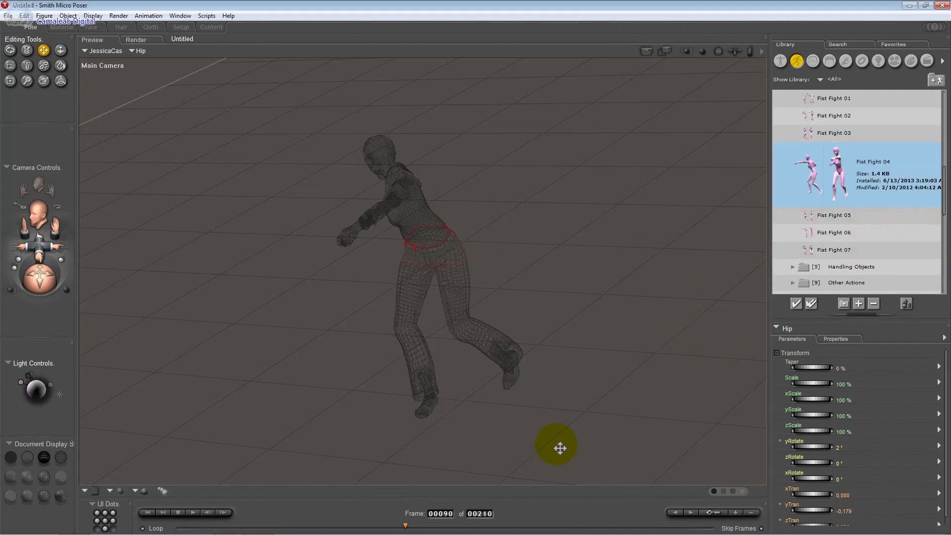
left_click(445, 514)
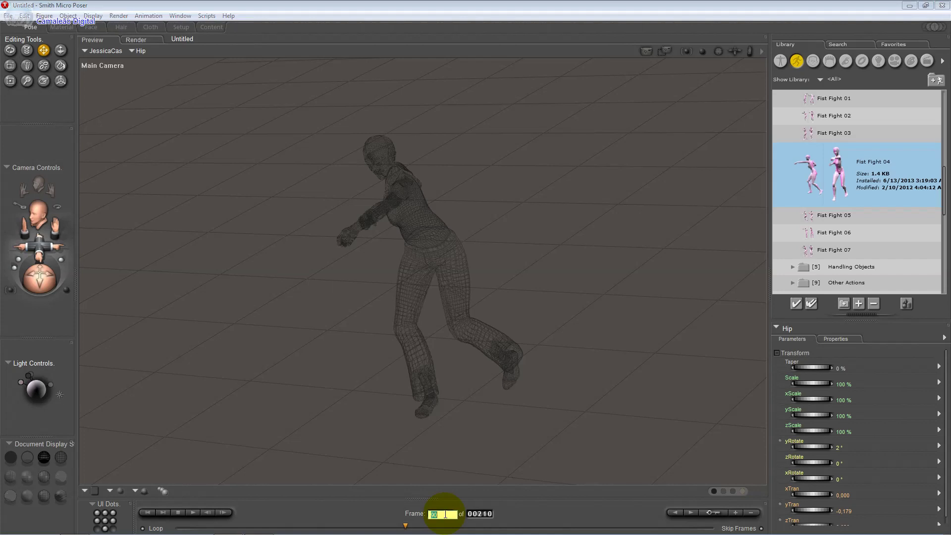
key("Return")
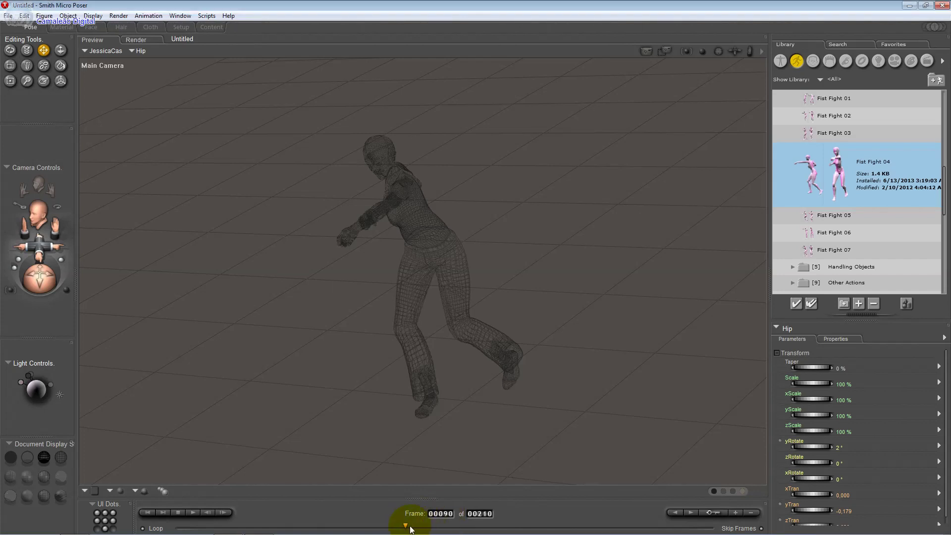
left_click_drag(410, 528, 484, 529)
left_click(733, 512)
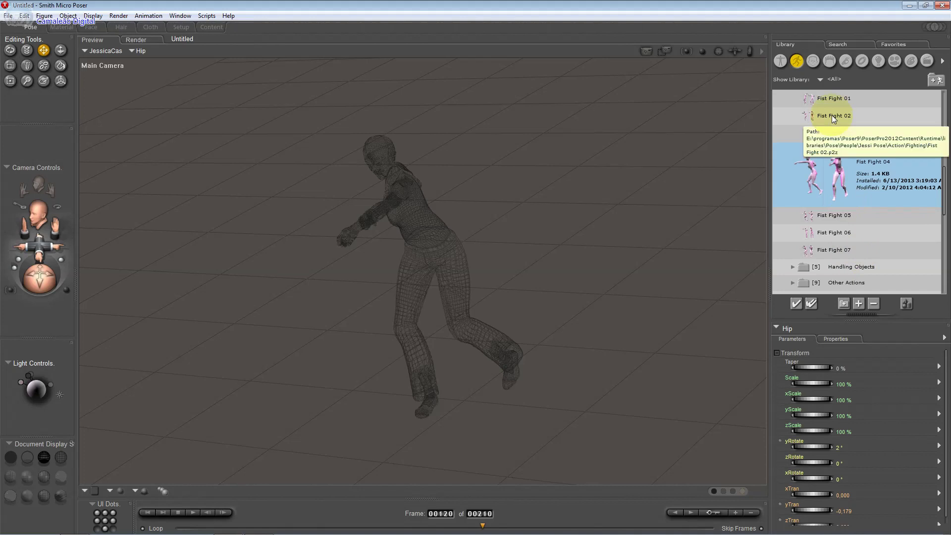
- Try the Fist Fight 01 pose at frame 120 and replace it with Hero Action 07 from the Comic Book folder
left_click(833, 99)
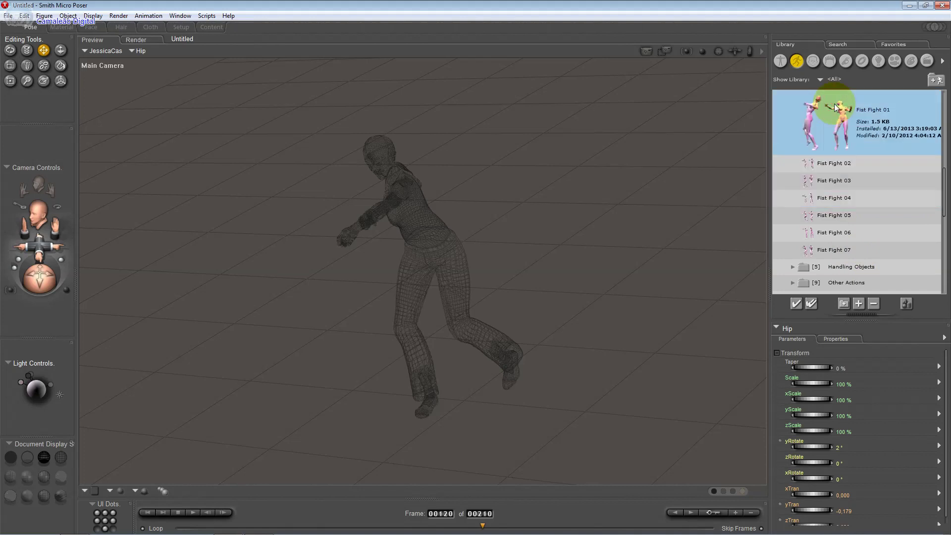
double_click(834, 103)
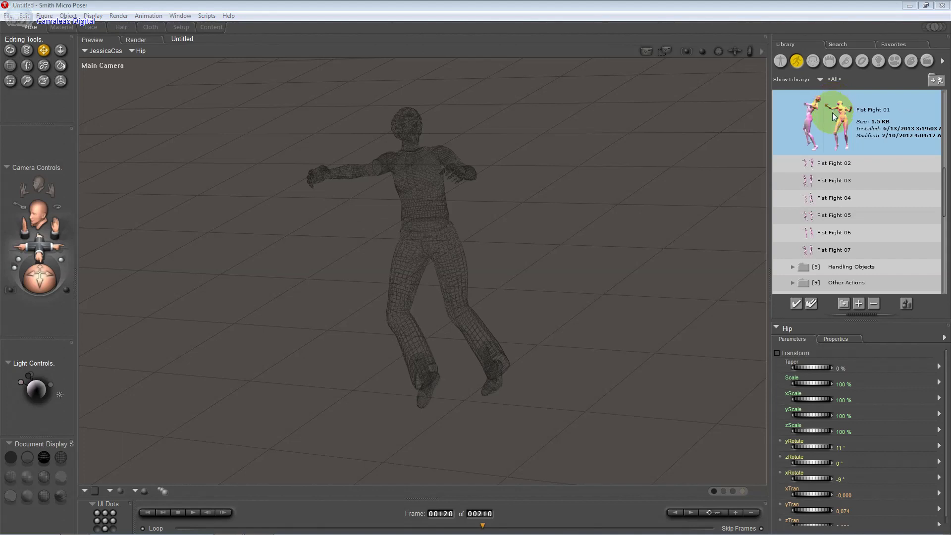
left_click_drag(943, 206, 944, 182)
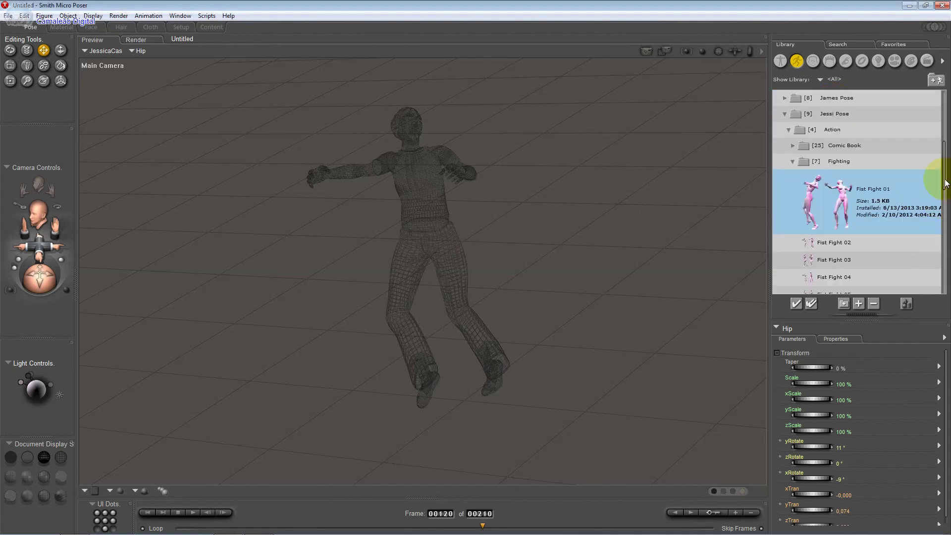
left_click(831, 146)
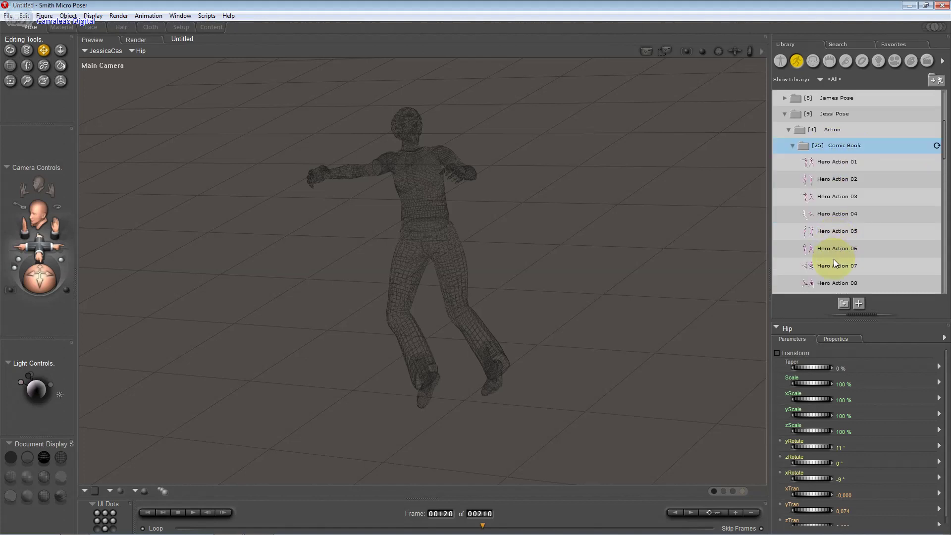
double_click(833, 259)
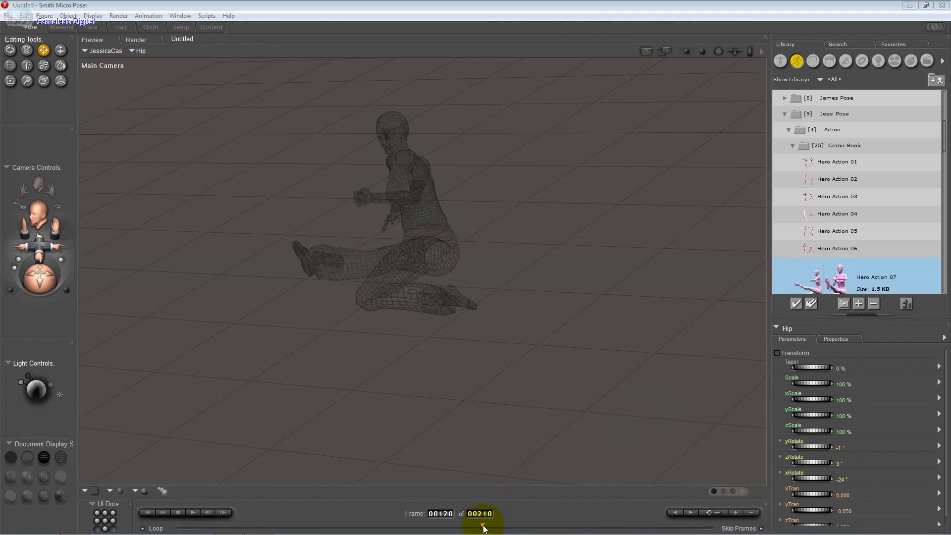
- Apply the Hero Action 03 pose at frame 150 and the Hero Action 01 pose at frame 180
left_click_drag(485, 528, 561, 521)
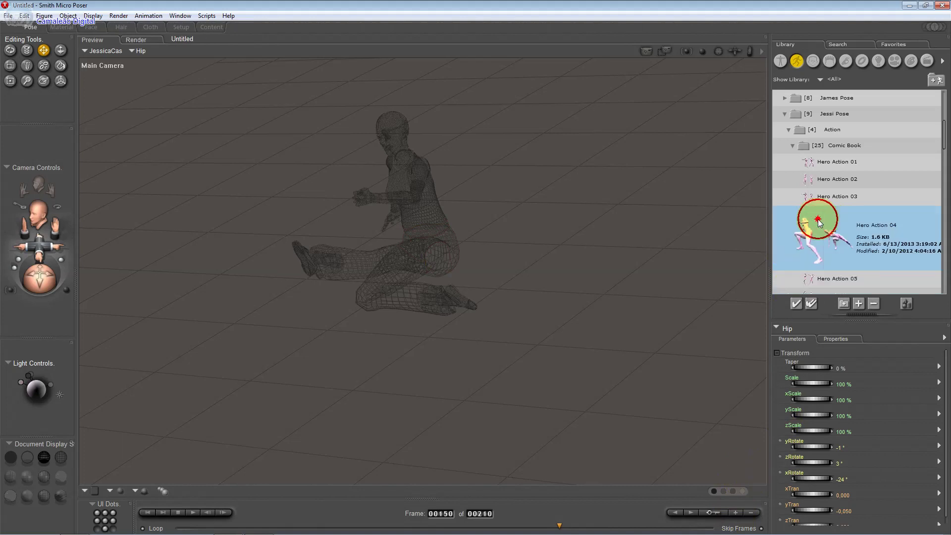
double_click(828, 195)
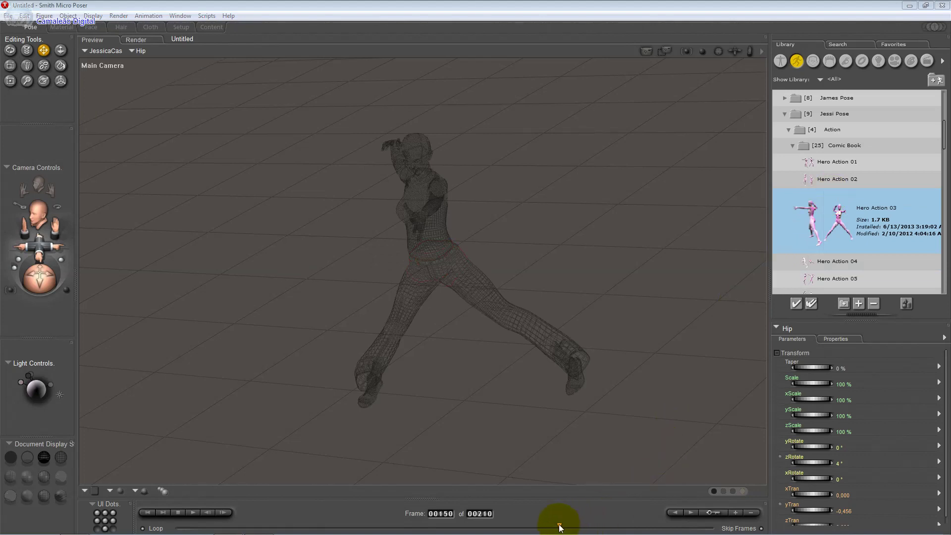
left_click_drag(559, 527, 634, 518)
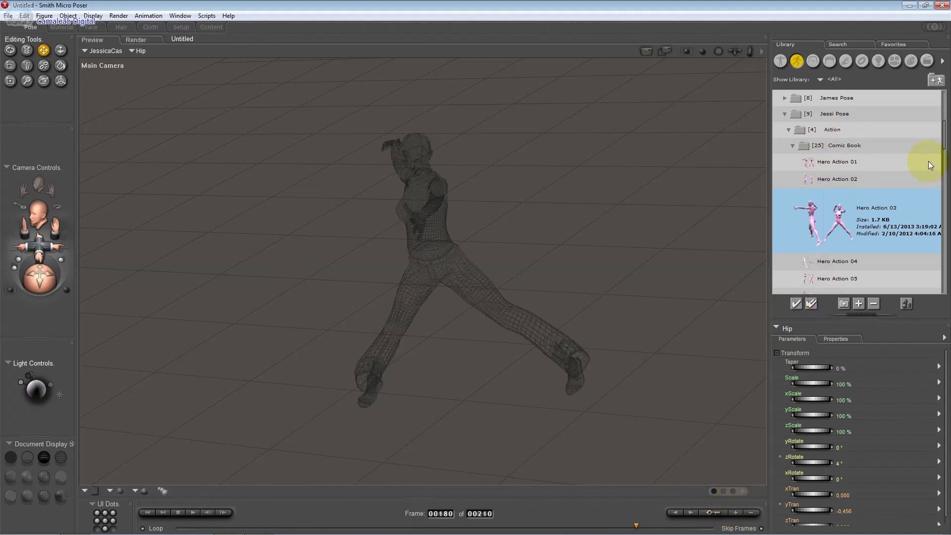
left_click(884, 174)
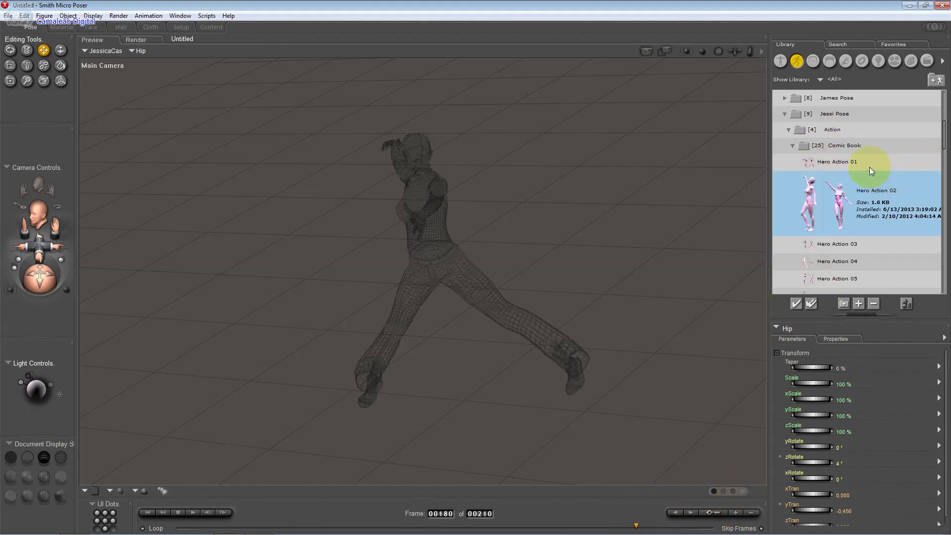
left_click(869, 168)
double_click(869, 162)
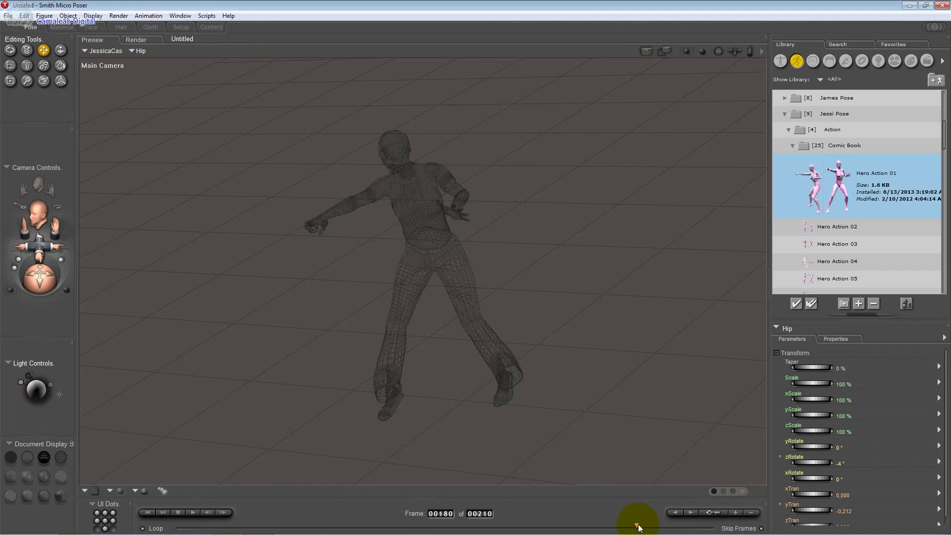
- Go to frame 210, try the Hero Action 13 pose, and replace it with Hero Action 15
left_click_drag(639, 526, 701, 519)
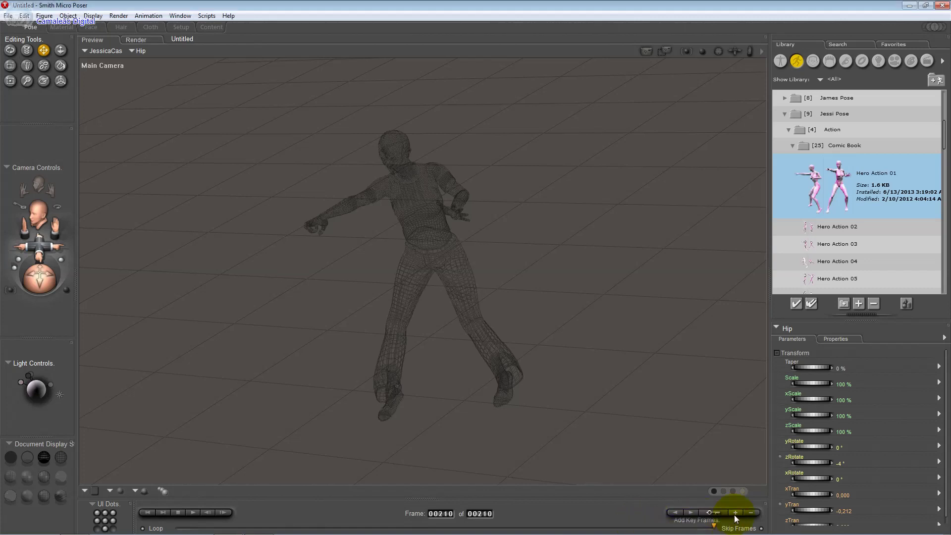
left_click(835, 239)
scroll(835, 239, "down", 3)
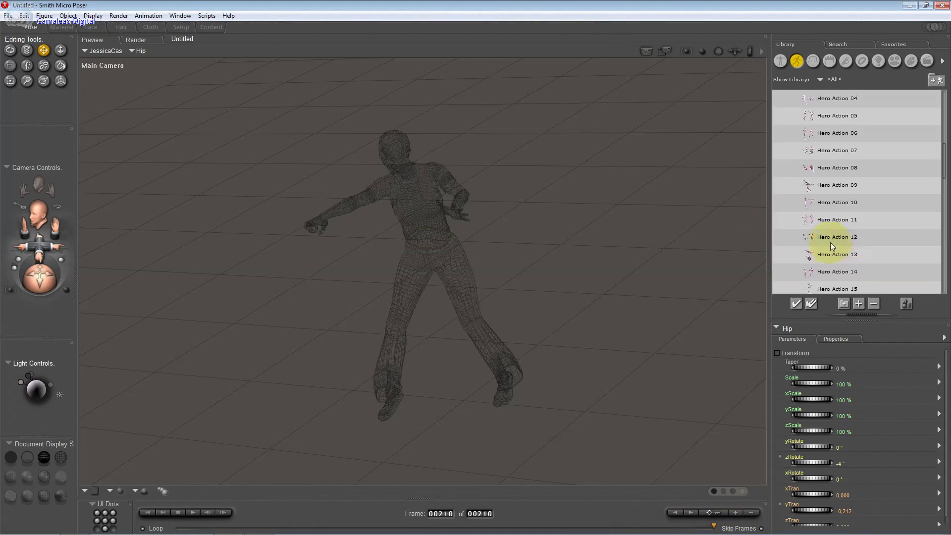
left_click(830, 251)
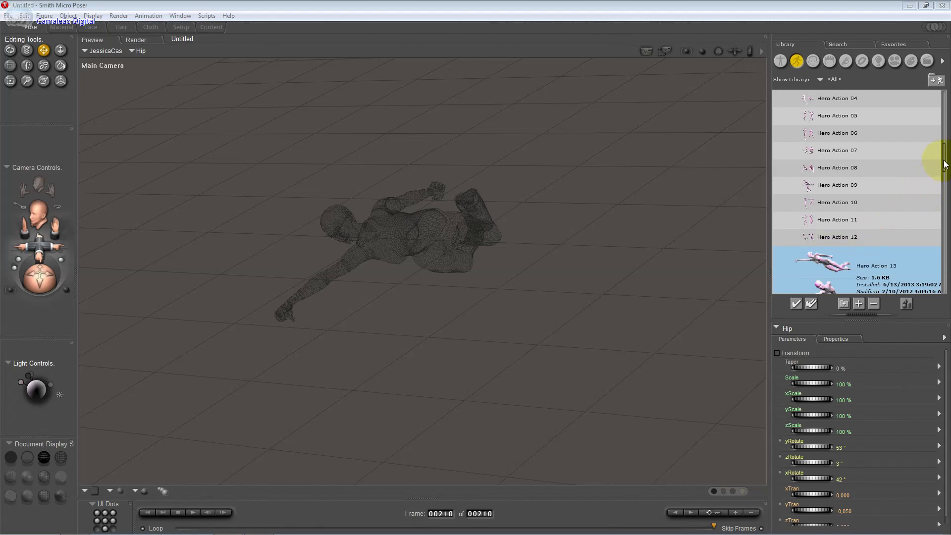
left_click_drag(944, 155, 944, 177)
left_click(849, 217)
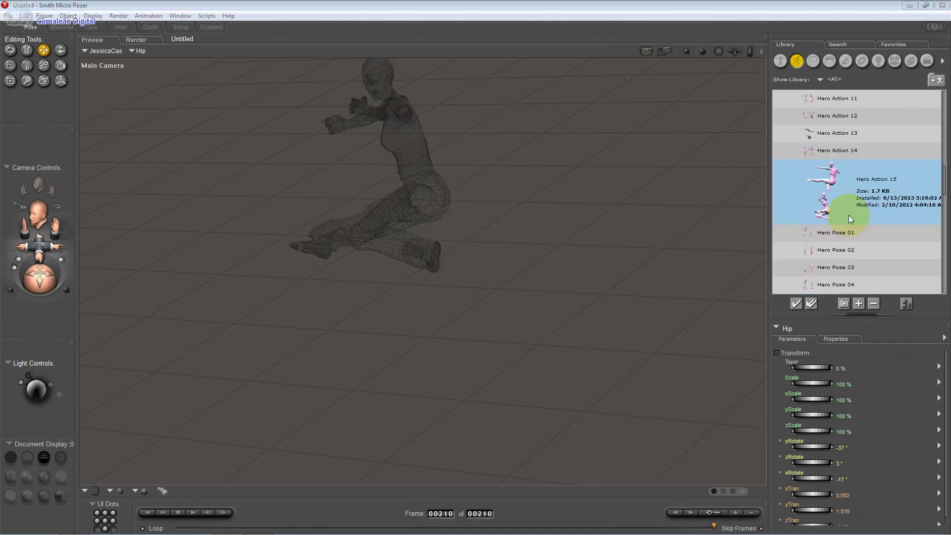
- Browse the Comic Book folder's Hero Pose entries from 01 to 10 and examine their thumbnails
left_click(846, 231)
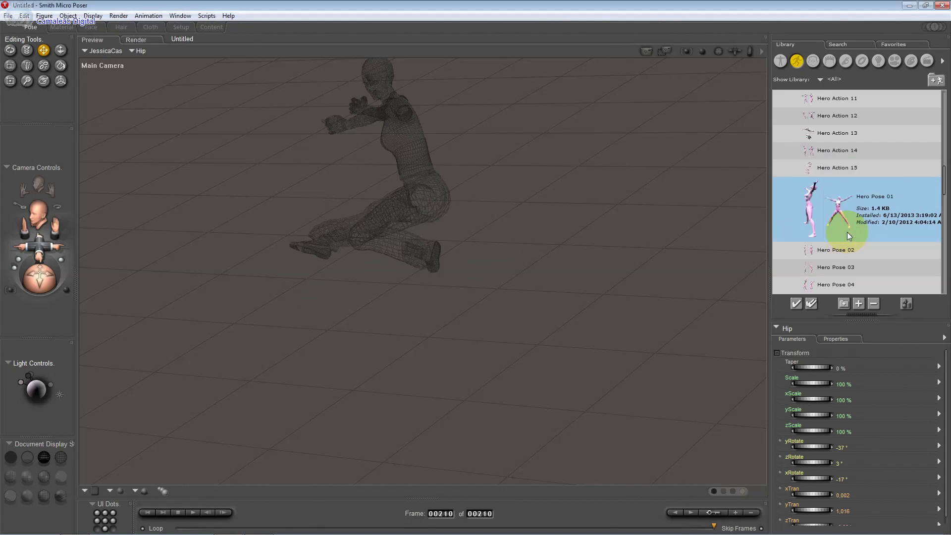
left_click(844, 242)
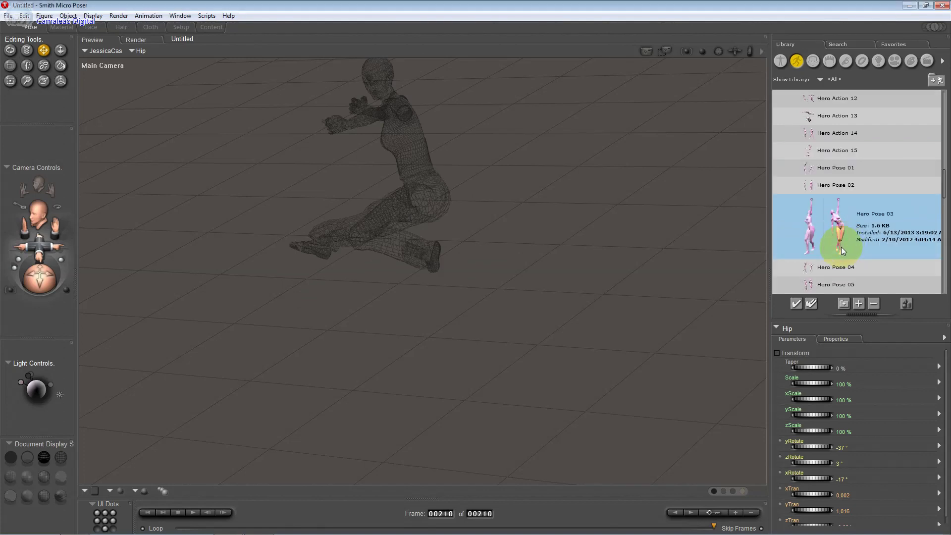
left_click(841, 268)
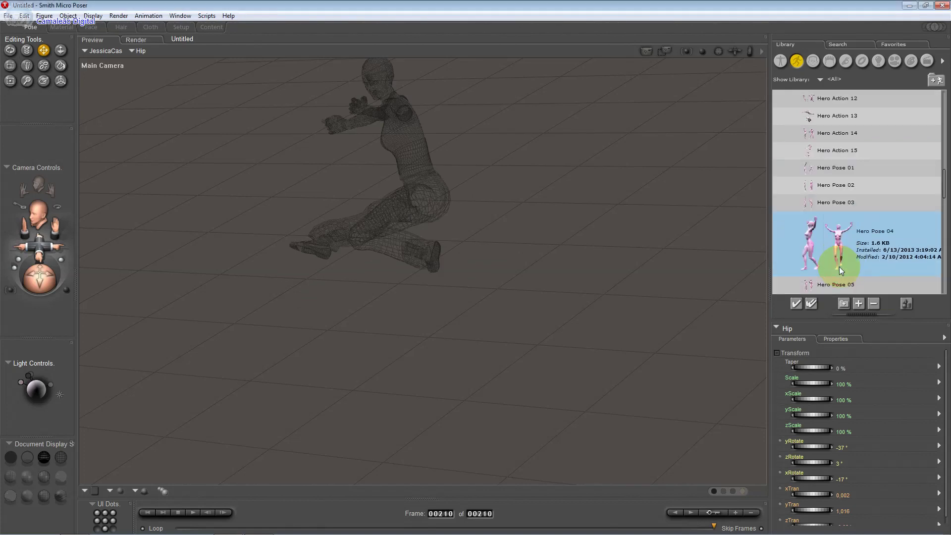
left_click(840, 267)
scroll(839, 266, "down", 2)
left_click(839, 251)
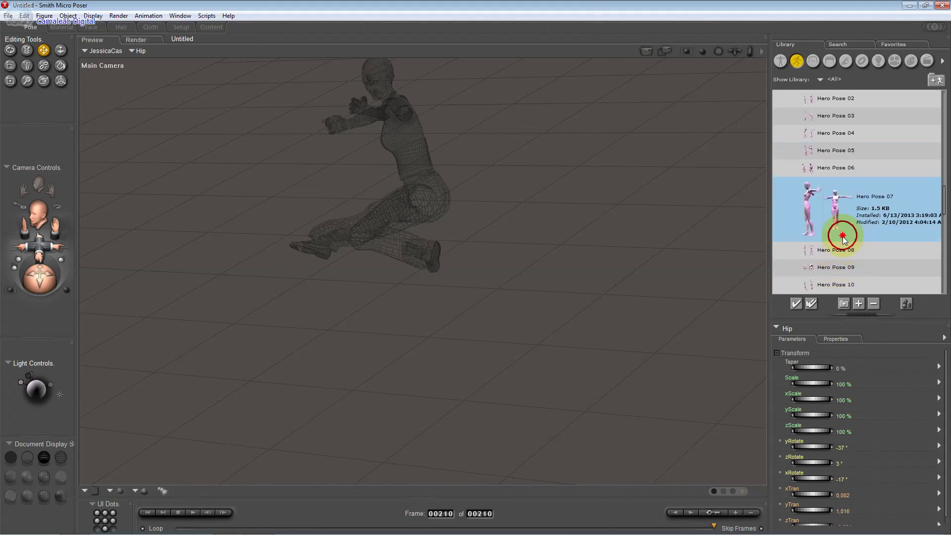
left_click(842, 255)
scroll(843, 258, "down", 2)
left_click(844, 218)
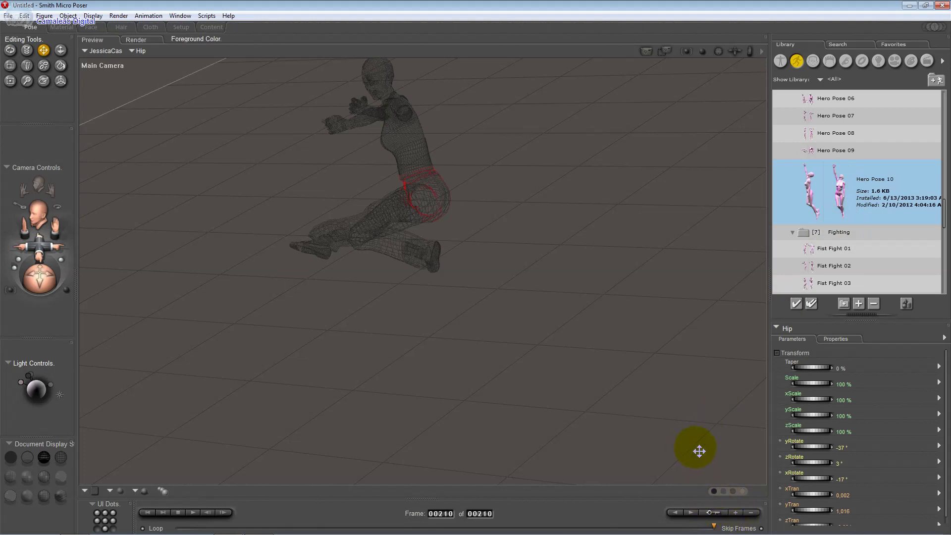
- Return to the first frame, play the whole animation, and stop playback
left_click(154, 496)
mouse_move(327, 286)
middle_mouse_down()
mouse_move(335, 319)
mouse_move(348, 318)
mouse_move(342, 297)
mouse_move(328, 299)
middle_mouse_up()
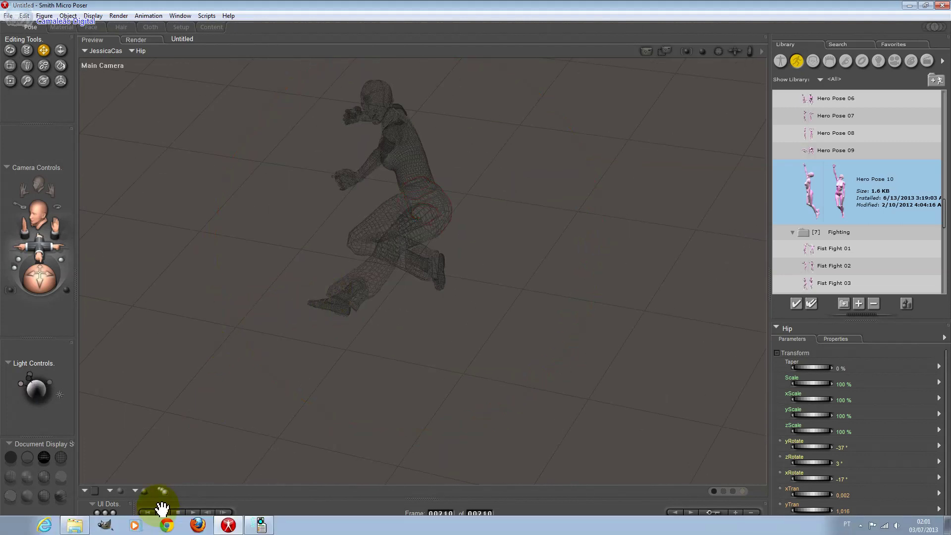
left_click(149, 514)
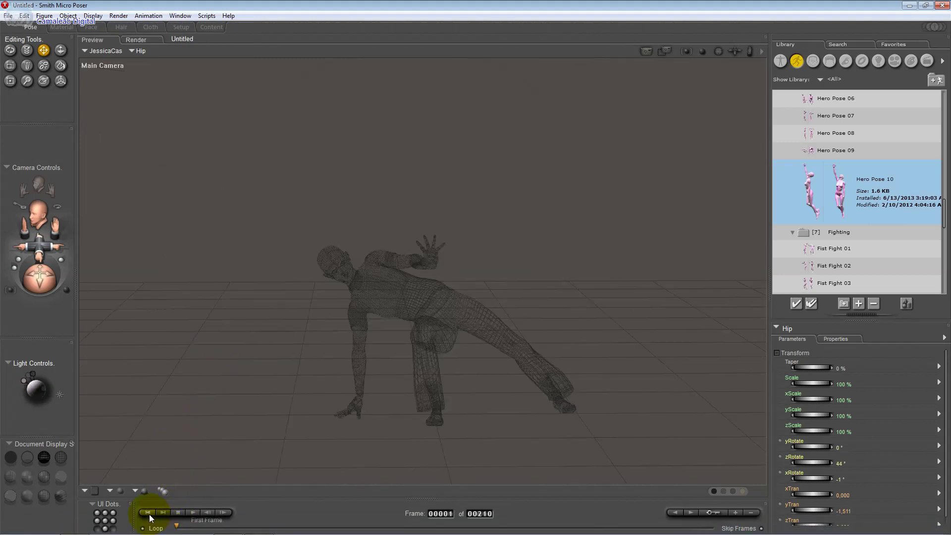
left_click(191, 512)
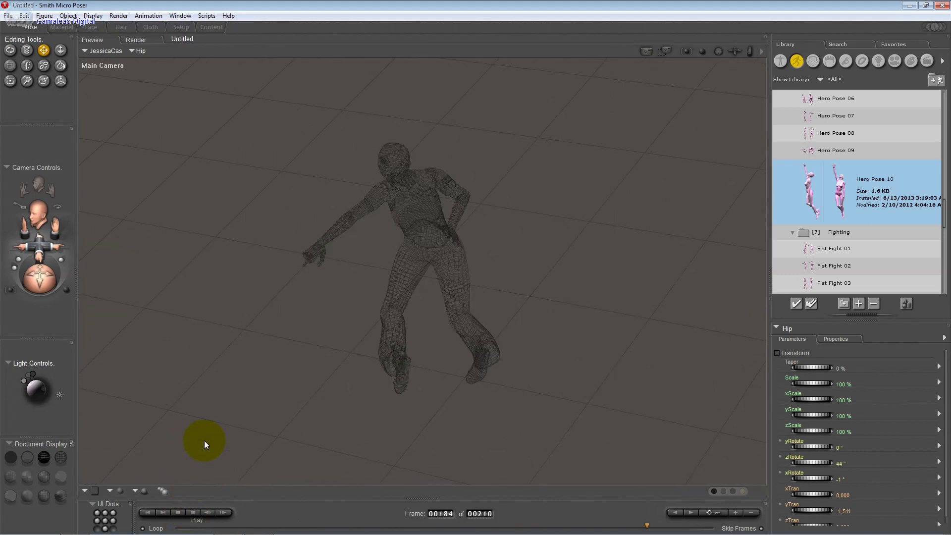
left_click(178, 513)
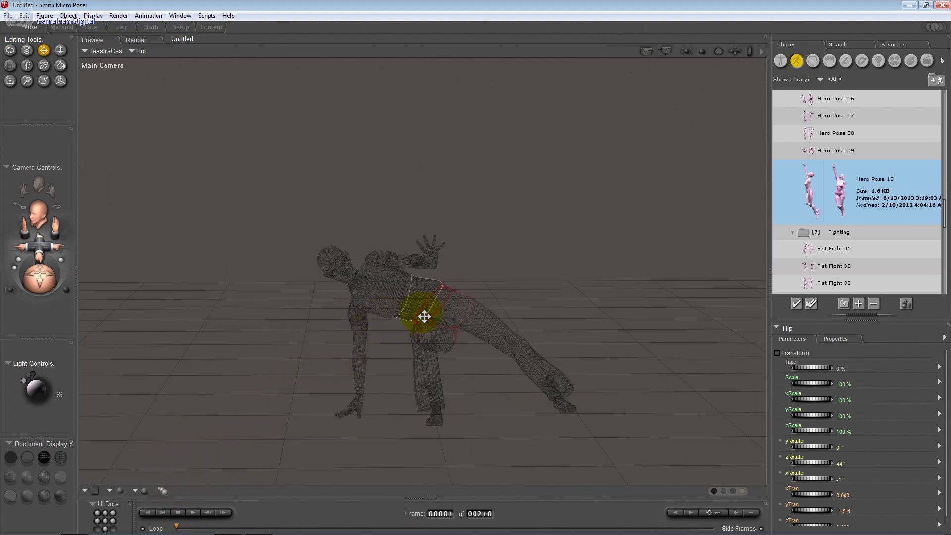
- Set the document display style to Texture Shaded and inspect the figure at frame 1 from behind
left_click_drag(425, 314, 445, 337)
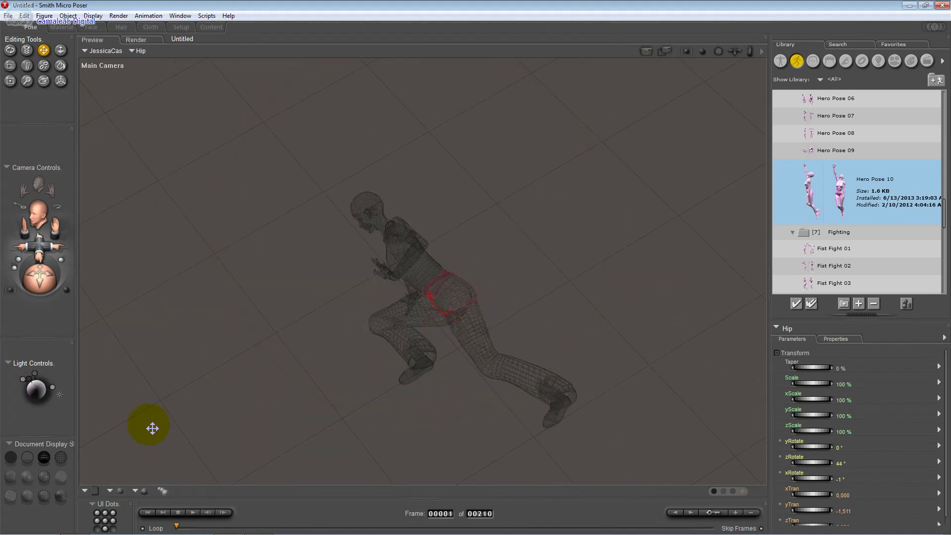
left_click(63, 497)
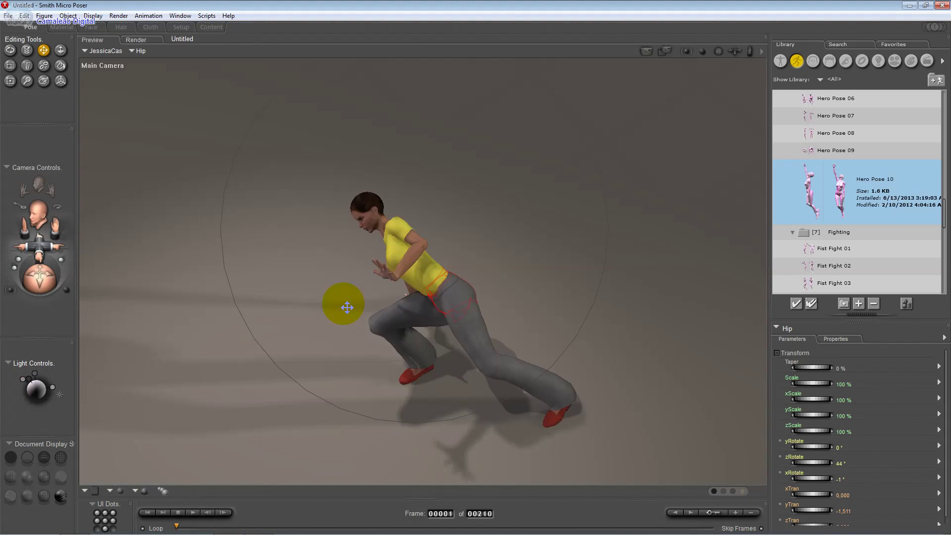
left_click_drag(347, 308, 309, 343)
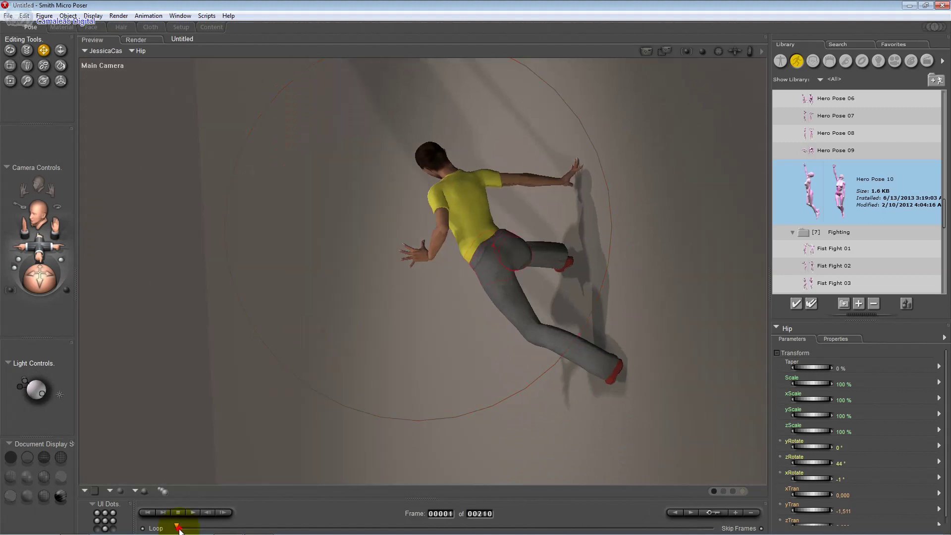
- Scrub through the timeline to frame 58 and set the document display style to Wireframe
left_click_drag(178, 528, 181, 527)
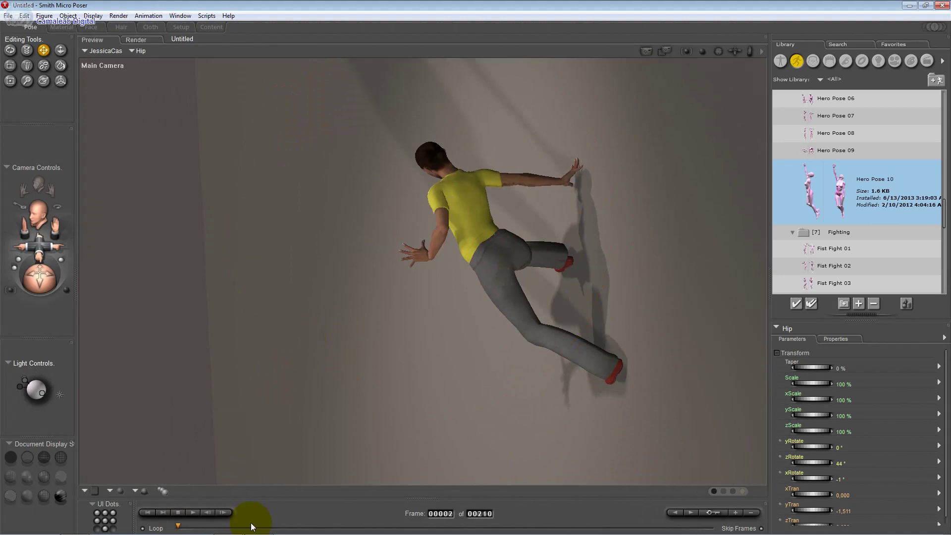
left_click_drag(251, 523, 395, 524)
left_click(324, 526)
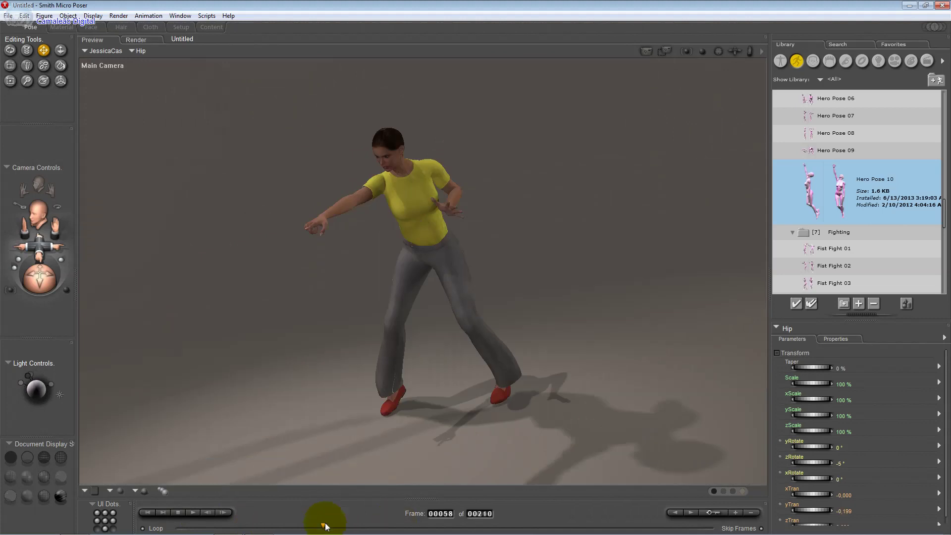
left_click(44, 458)
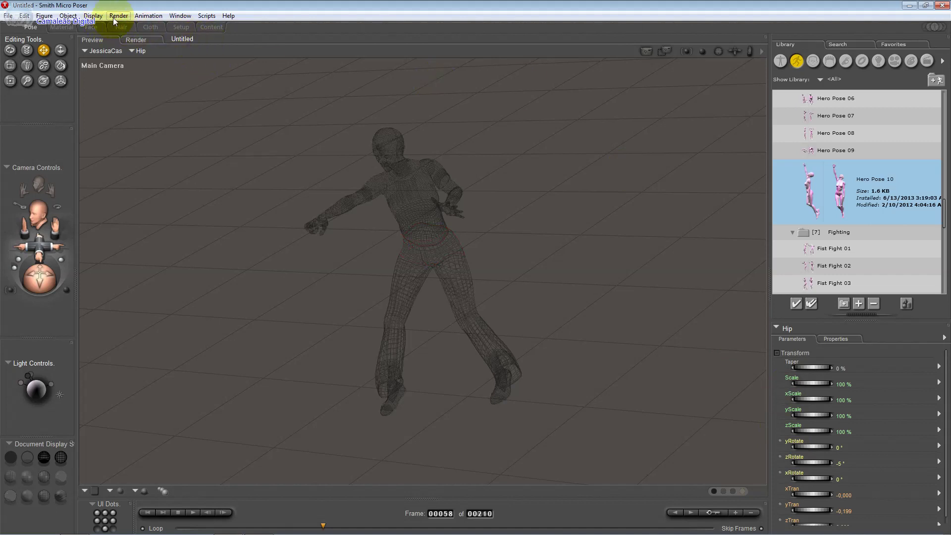
- Switch to the render view and examine the file types offered for exporting the render as an image, without saving
left_click(151, 44)
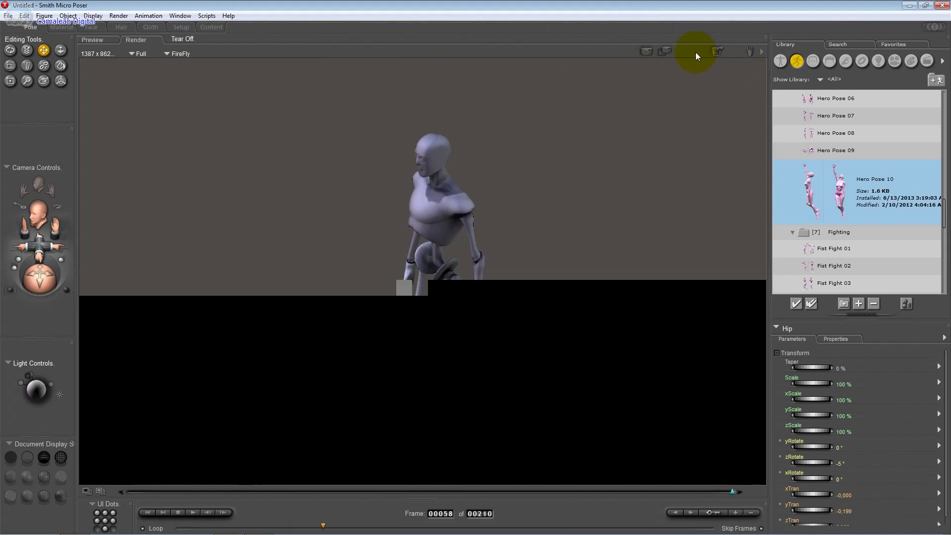
left_click(762, 53)
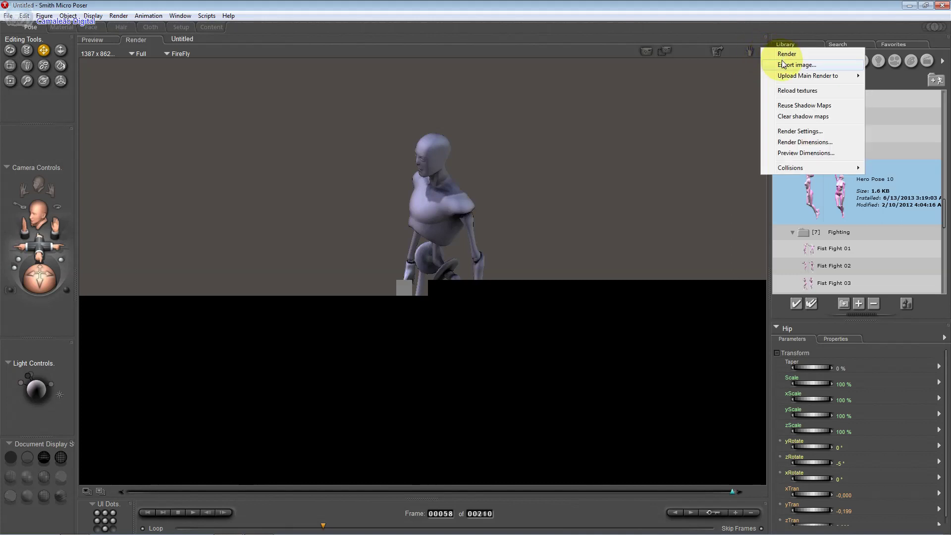
left_click(782, 64)
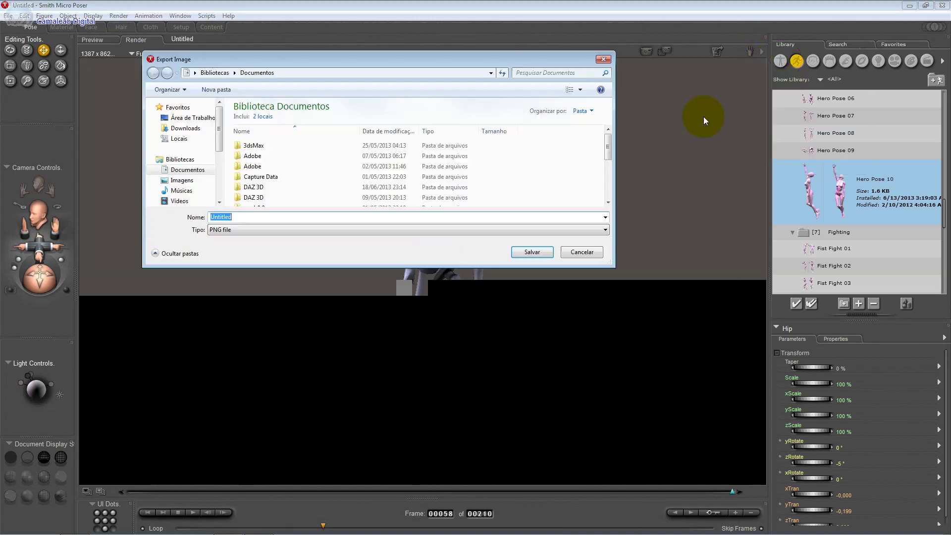
left_click(591, 249)
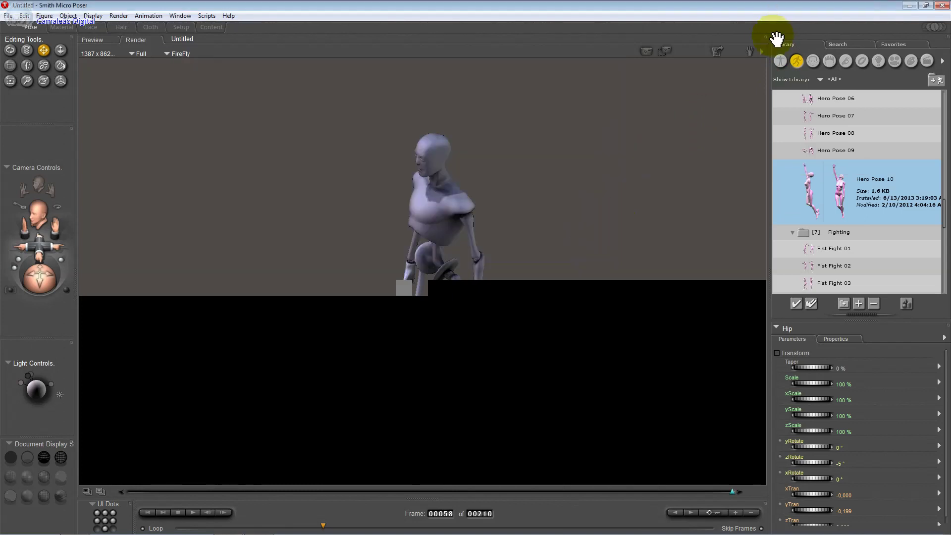
left_click(761, 52)
left_click(780, 65)
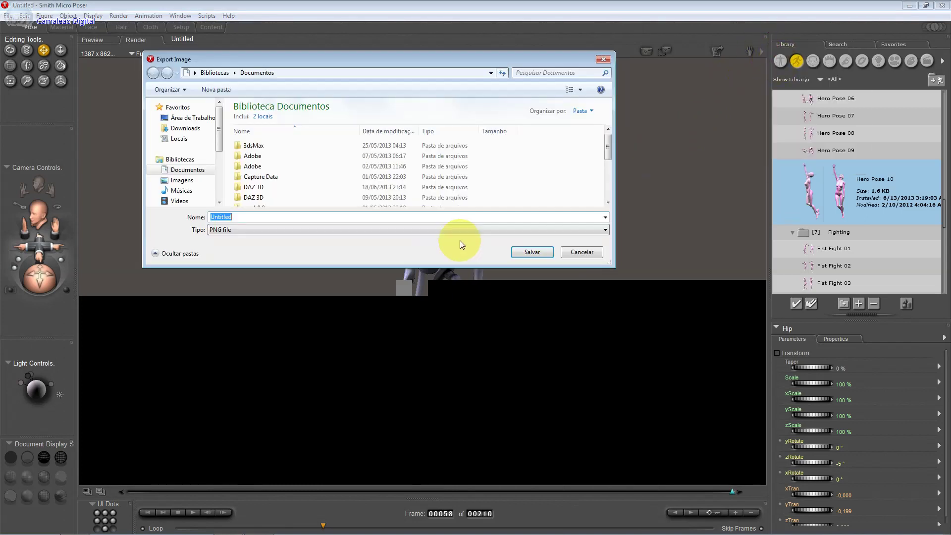
left_click(459, 231)
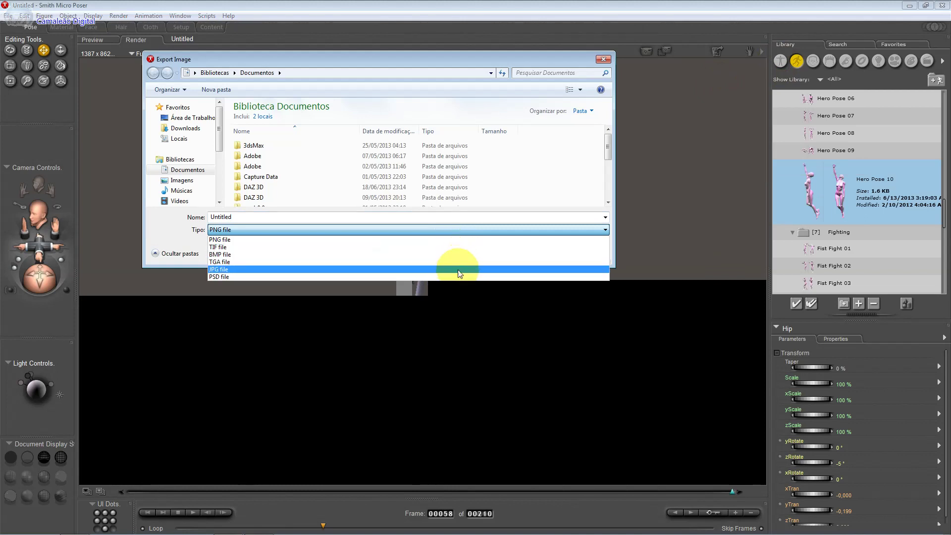
left_click(501, 216)
left_click(593, 251)
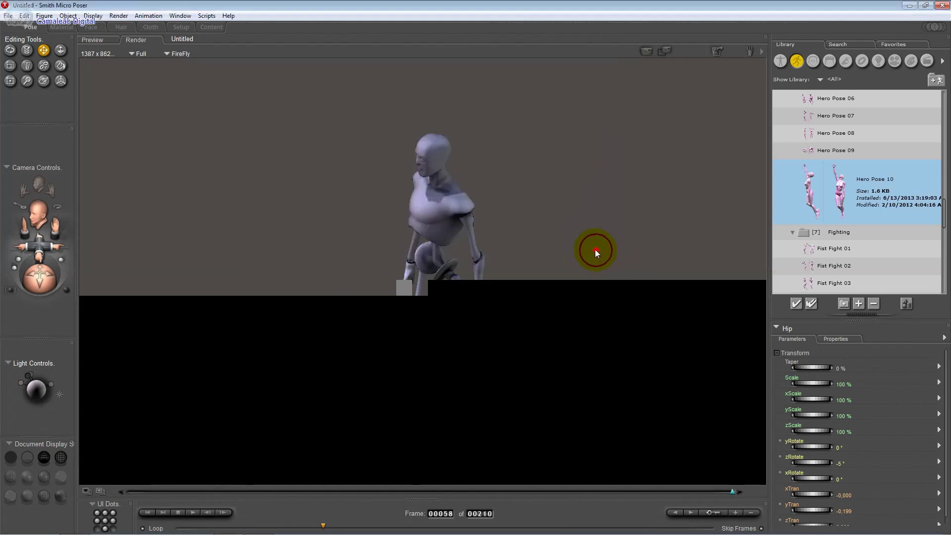
- Go through the render dimension modes and choose Match preview window
left_click(108, 54)
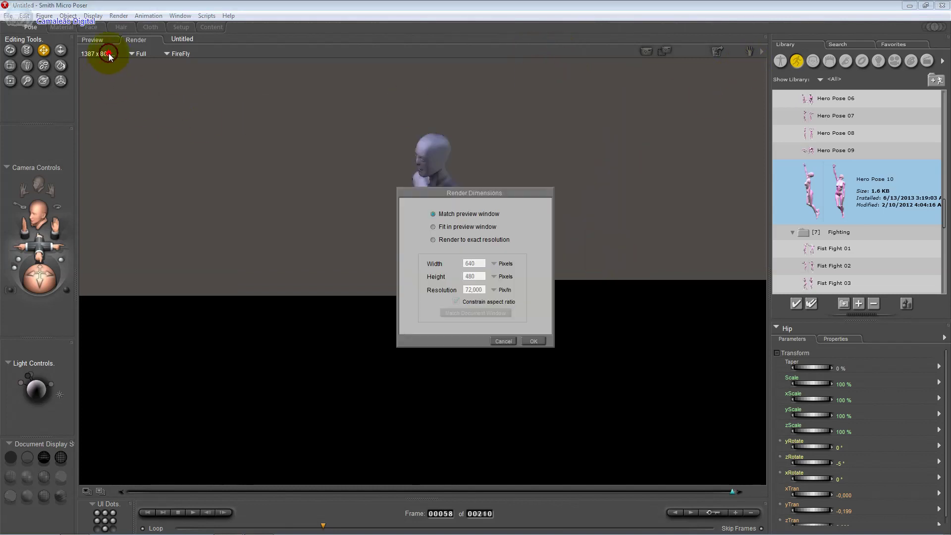
left_click(453, 227)
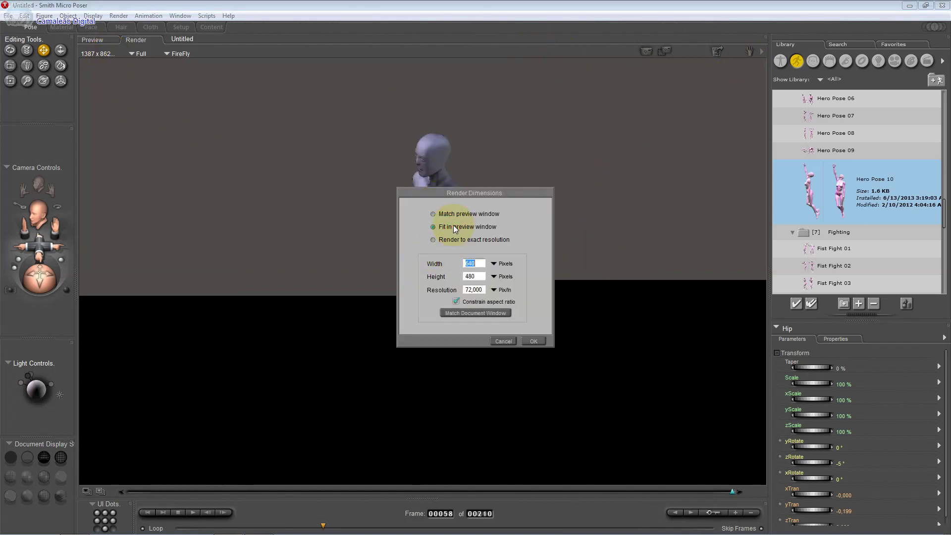
left_click(452, 213)
left_click(464, 240)
left_click(464, 227)
left_click(469, 213)
left_click(532, 341)
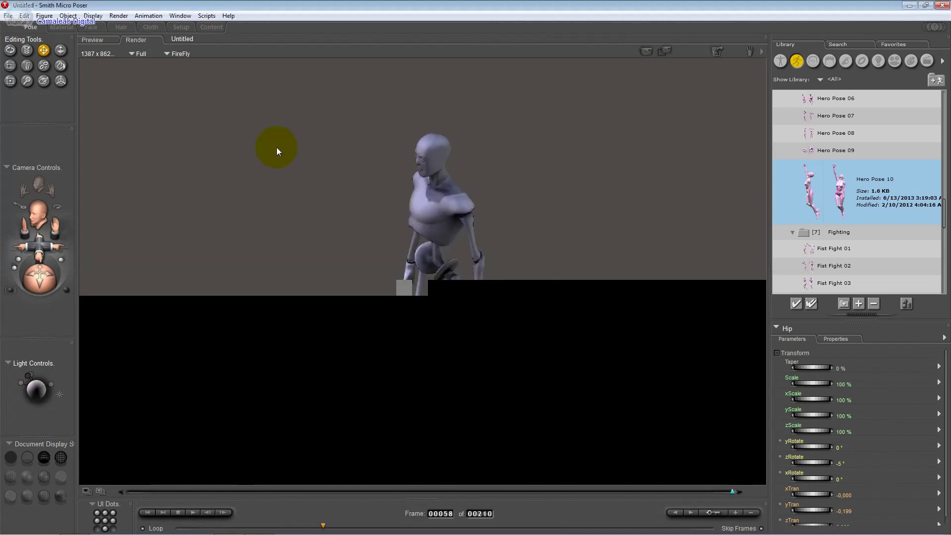
- Look at the render area choices and the available render engines, FireFly, Sketch and Preview
left_click(148, 55)
left_click(178, 57)
left_click(181, 52)
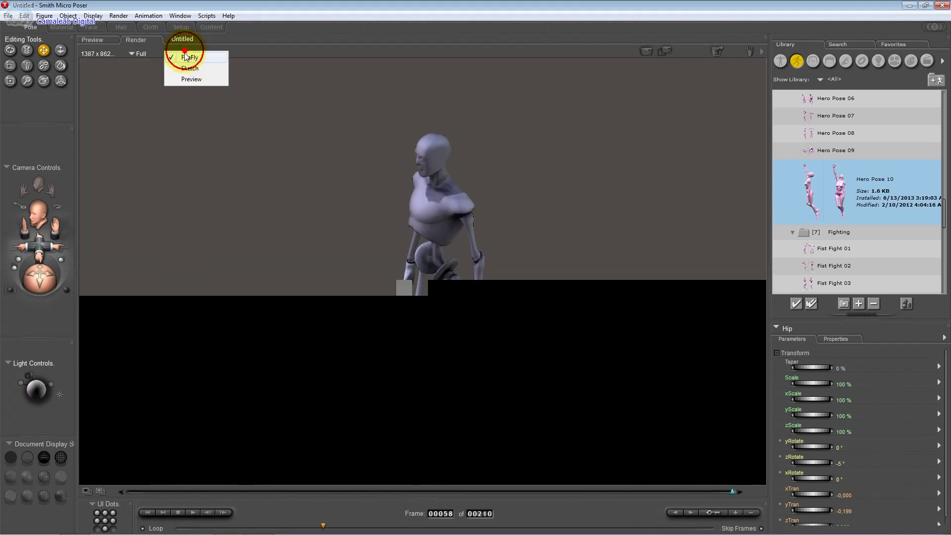
left_click(248, 53)
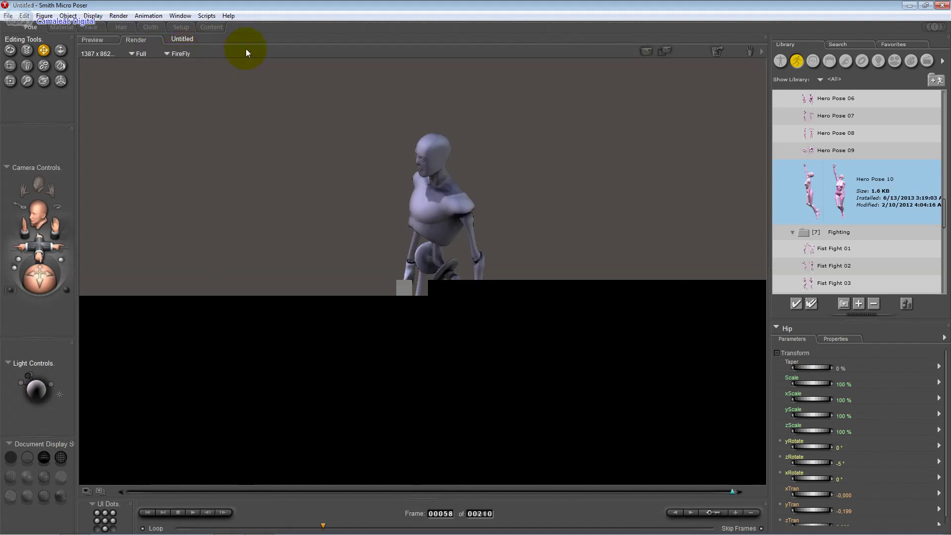
- Start and cancel a FireFly render of frame 58, and open the partial render in a separate window before closing it
left_click(652, 55)
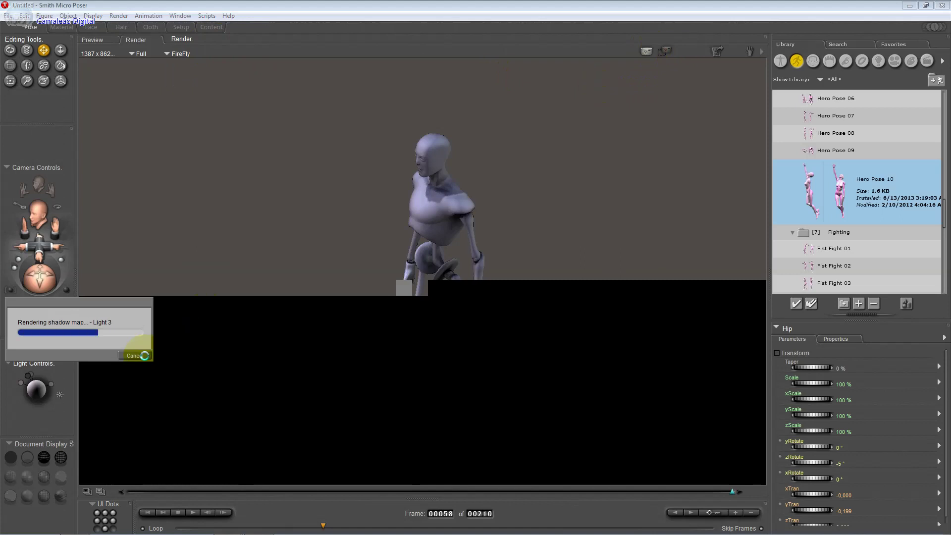
left_click(144, 356)
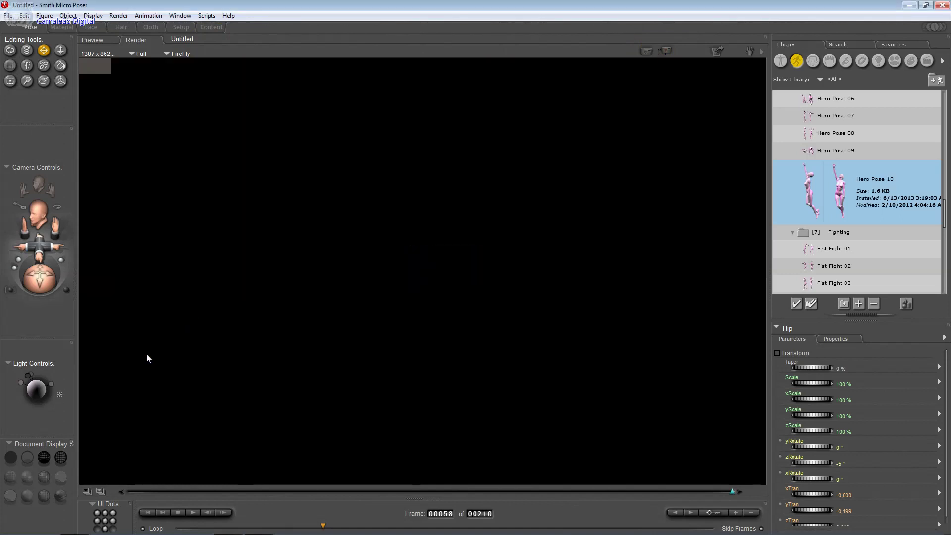
left_click(718, 51)
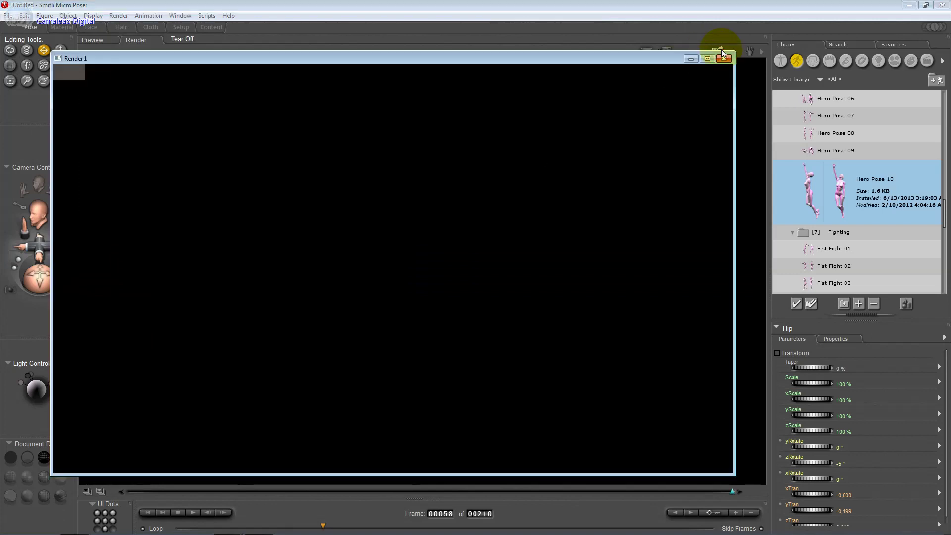
left_click(724, 59)
left_click(517, 306)
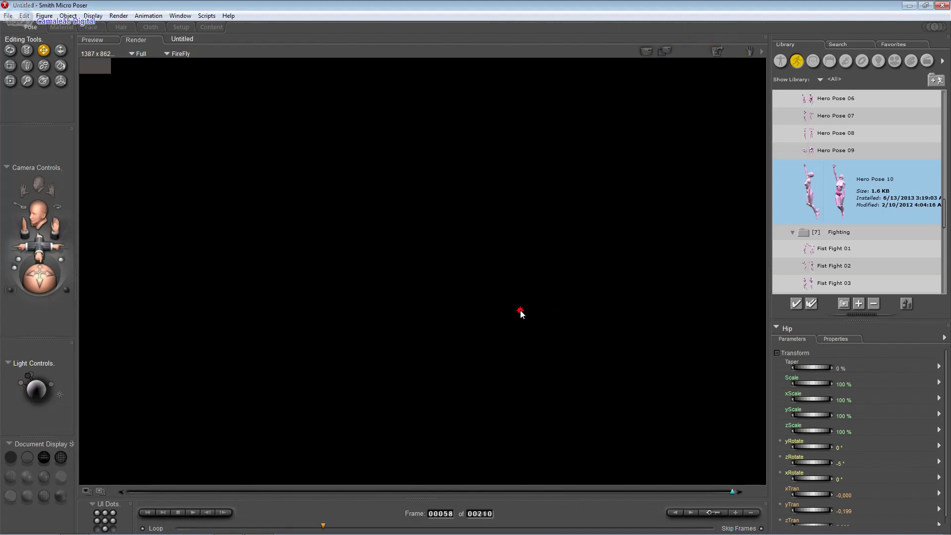
left_click(750, 50)
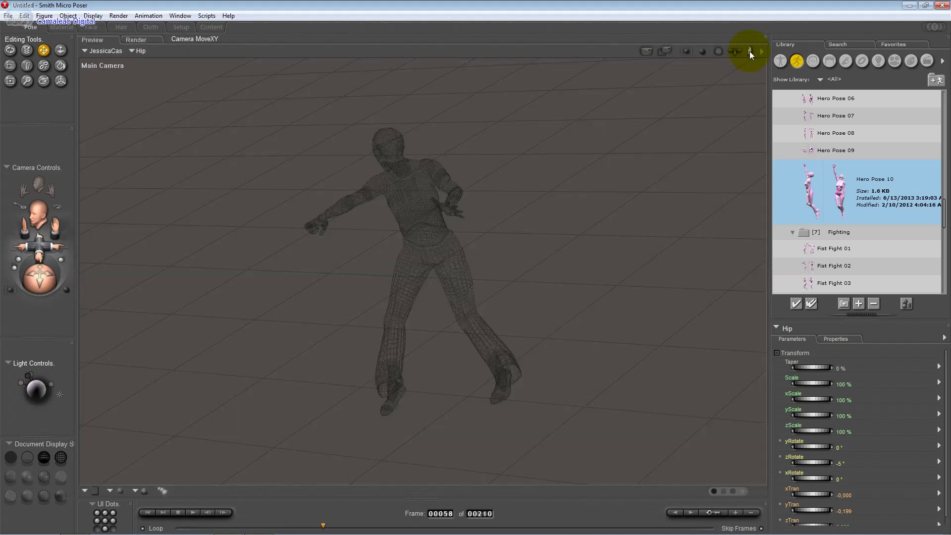
left_click(750, 51)
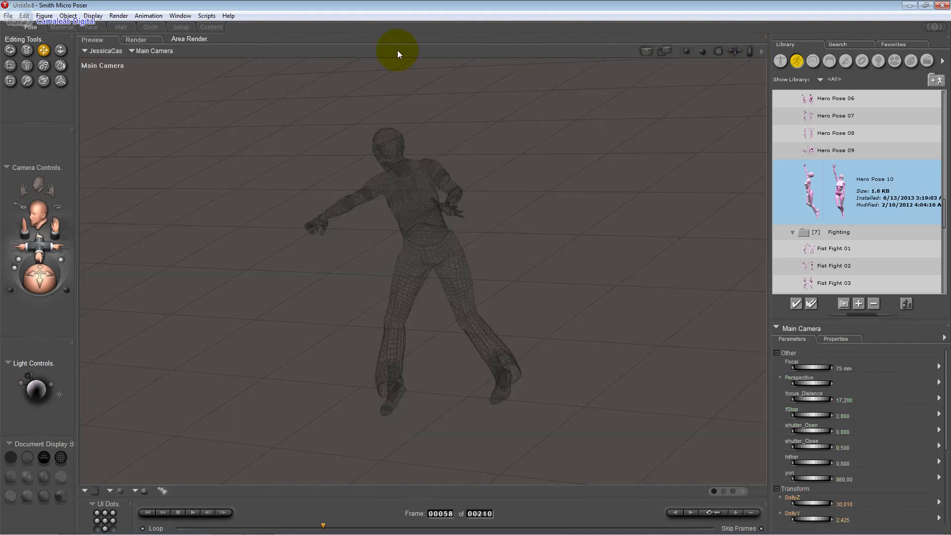
left_click(148, 40)
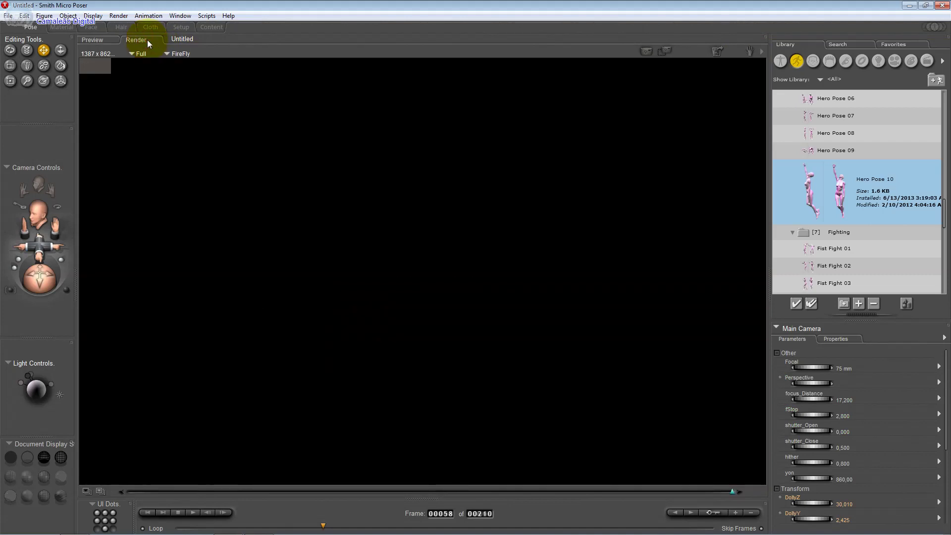
- Look through the render settings and the movie settings' format and resolution scale choices, and leave without saving changes
left_click(763, 53)
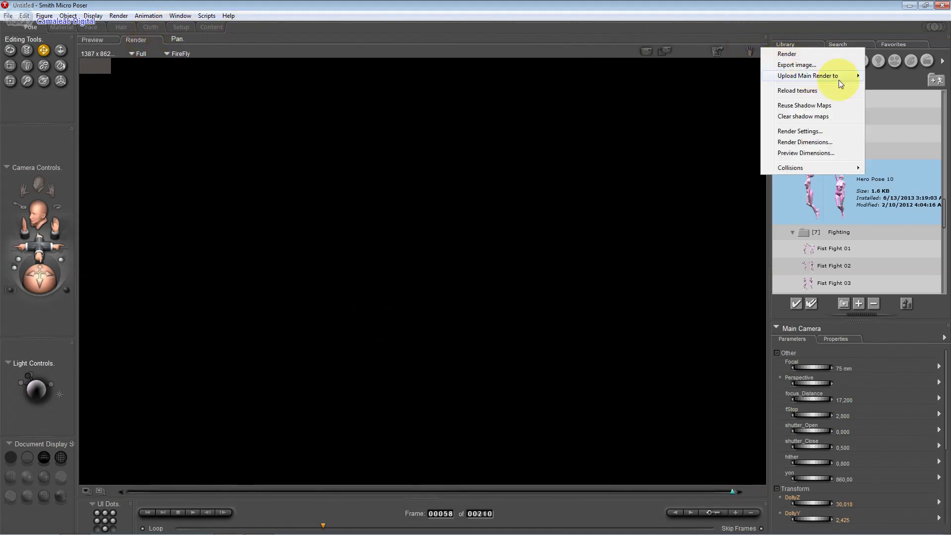
left_click(831, 130)
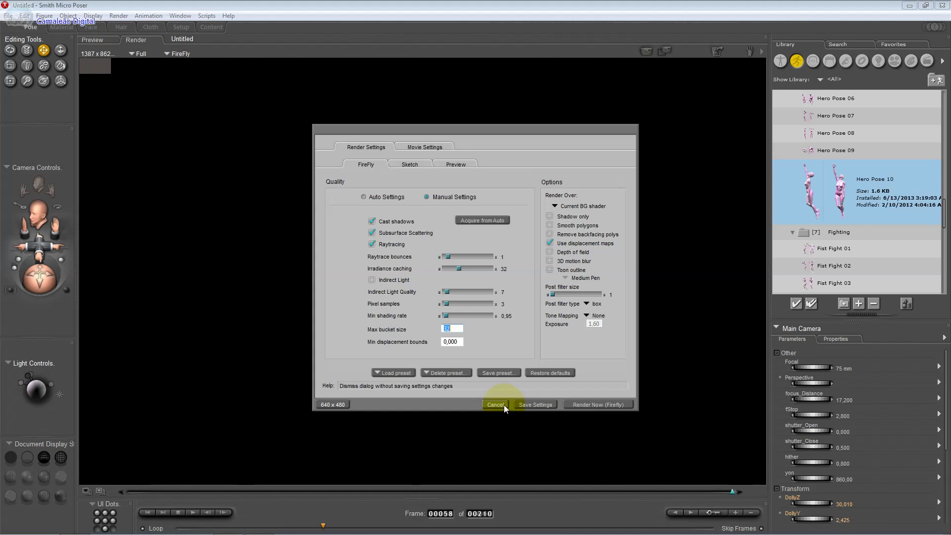
left_click(425, 147)
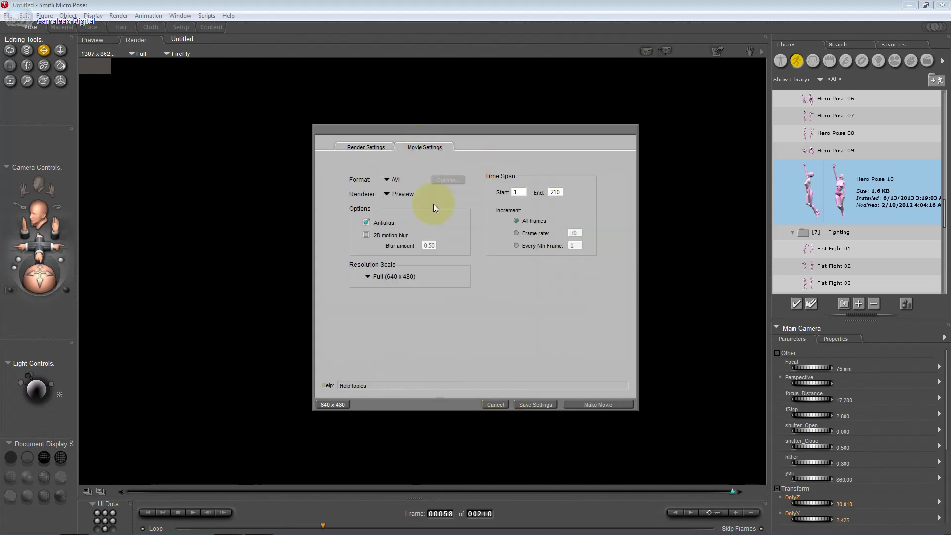
left_click(394, 180)
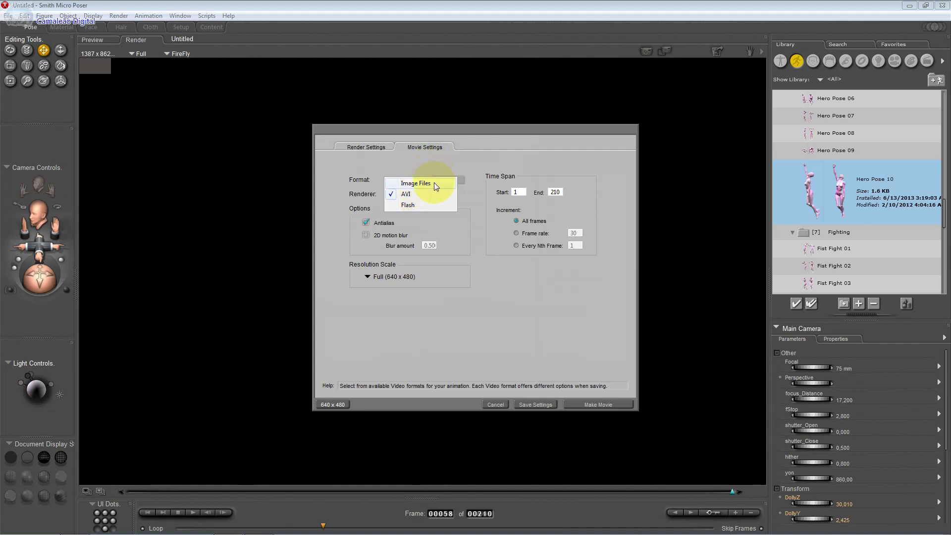
left_click(442, 159)
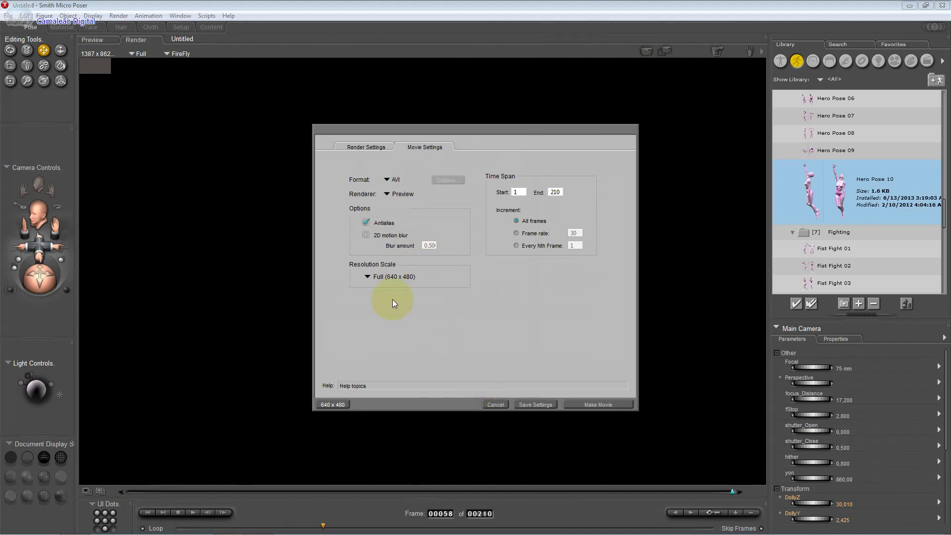
left_click(382, 276)
left_click(495, 404)
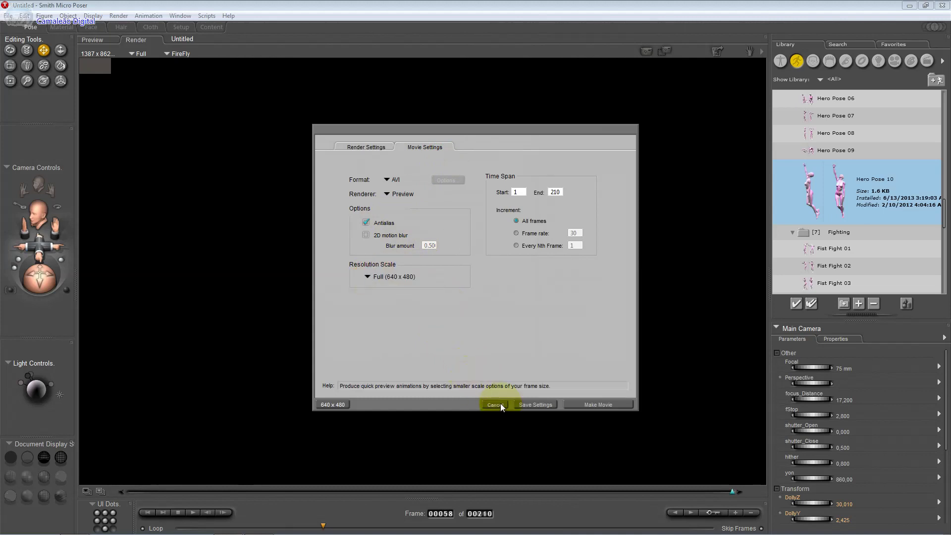
- Open the Make Movie settings and review the resolution scale choices, keeping Full (640 x 480)
left_click(149, 16)
left_click(153, 25)
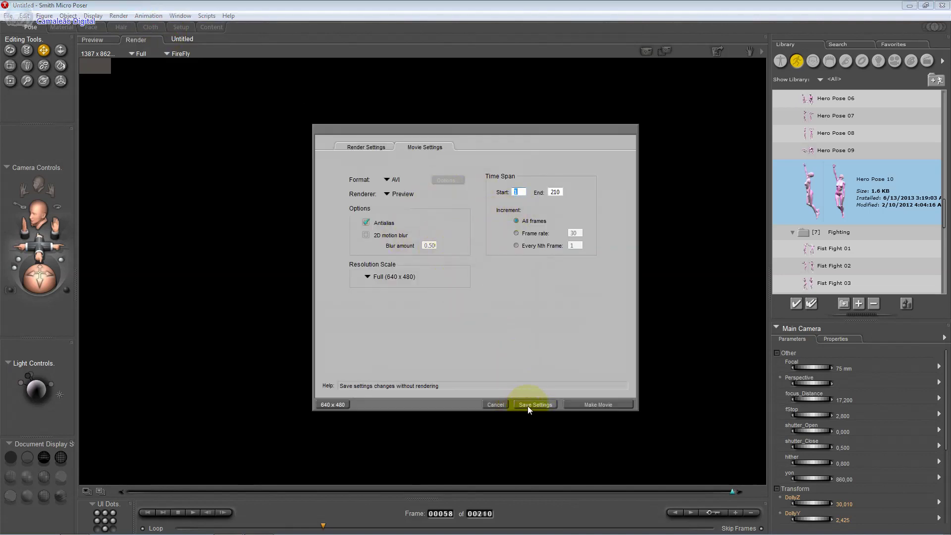
left_click(394, 274)
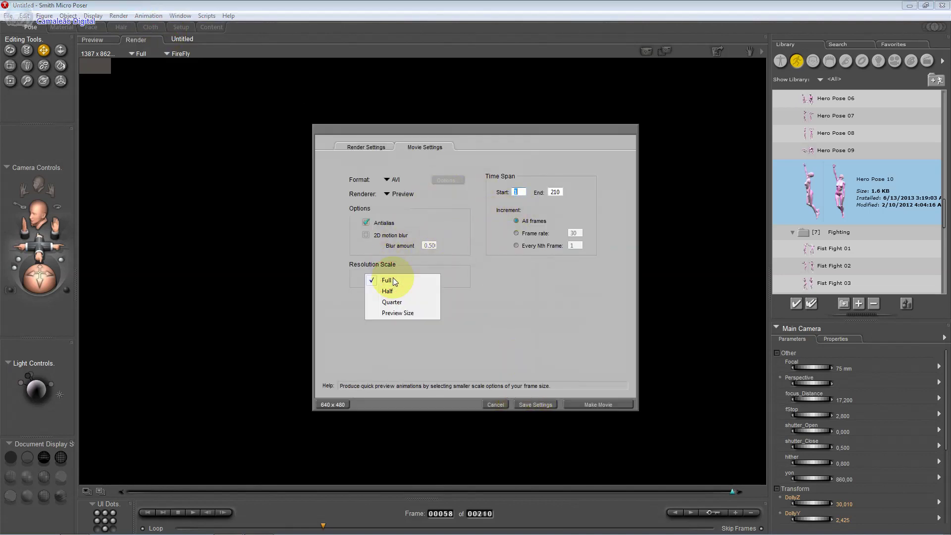
left_click(406, 257)
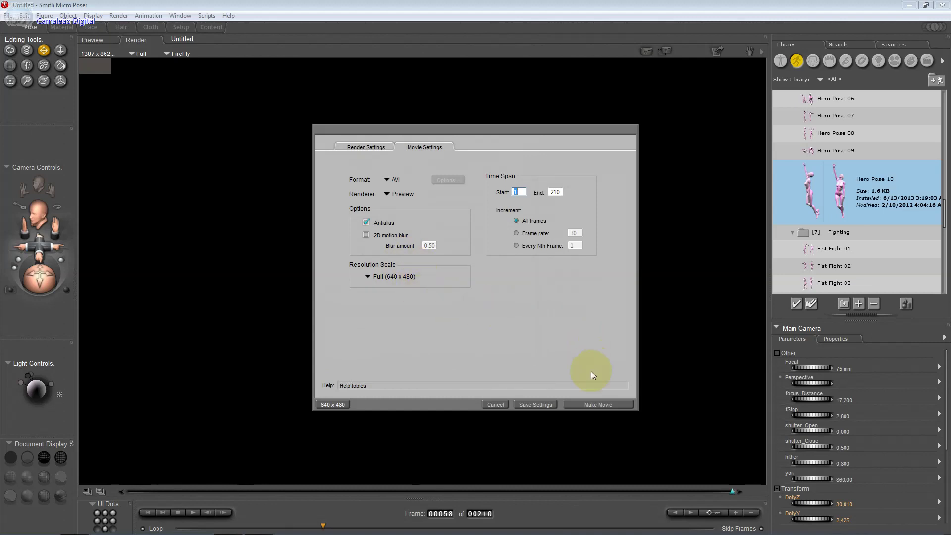
- Go through the time span fields and try the Frame rate and Every Nth Frame increments before returning to All frames
left_click(512, 194)
left_click(555, 192)
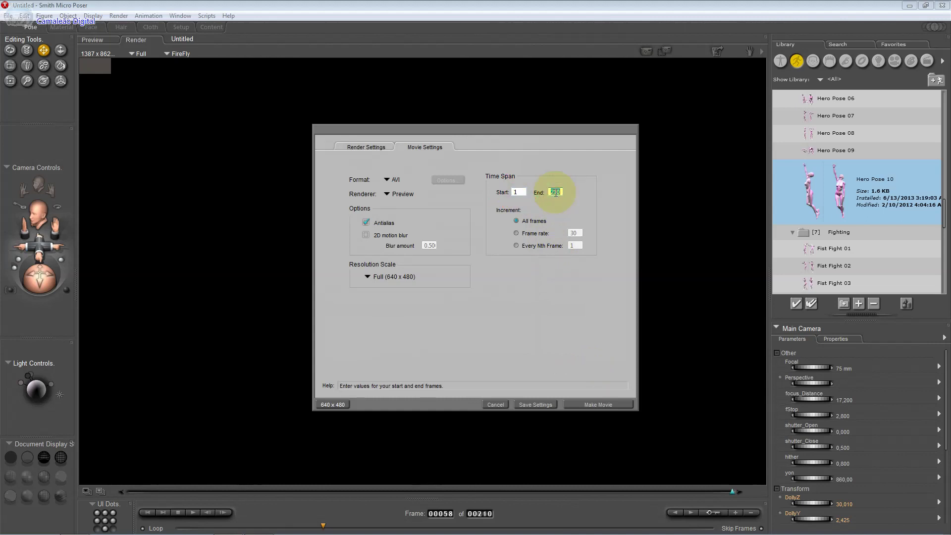
left_click(542, 233)
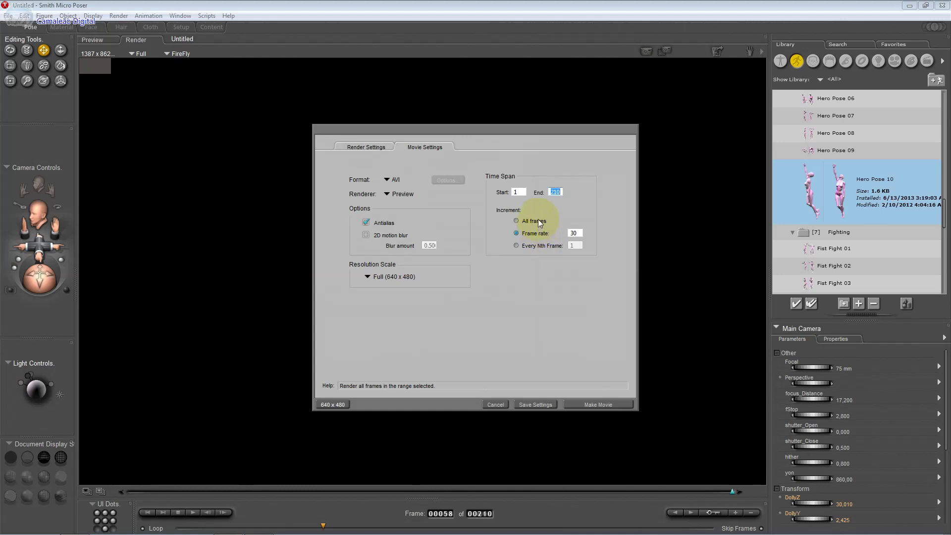
left_click(573, 233)
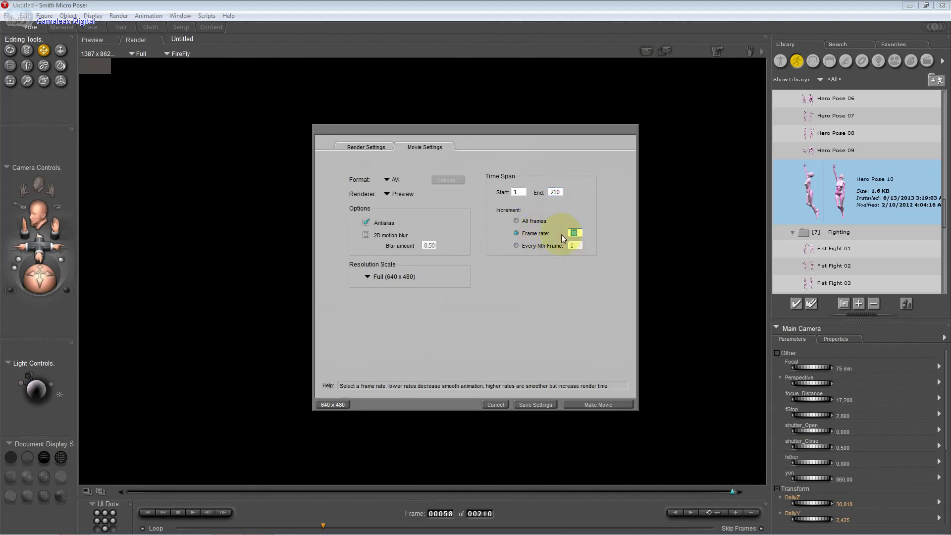
left_click(554, 245)
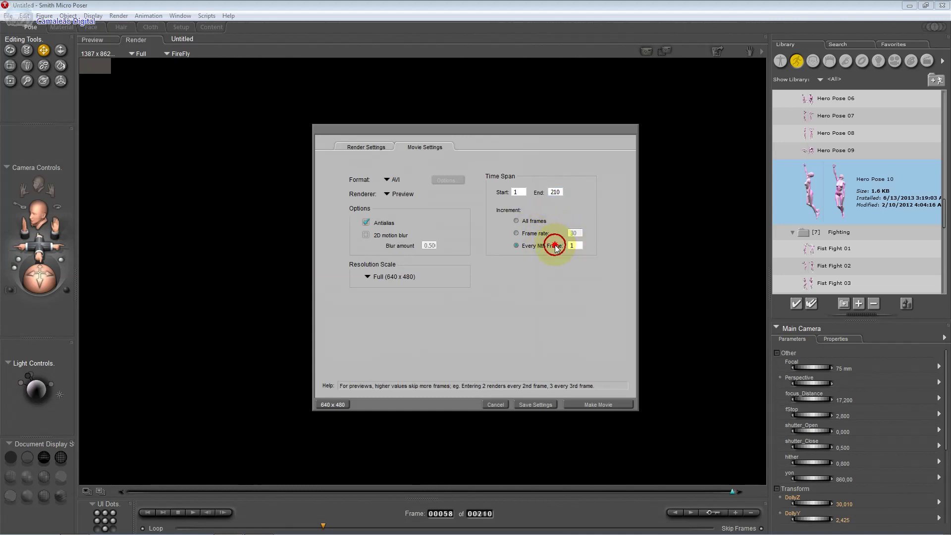
left_click(539, 221)
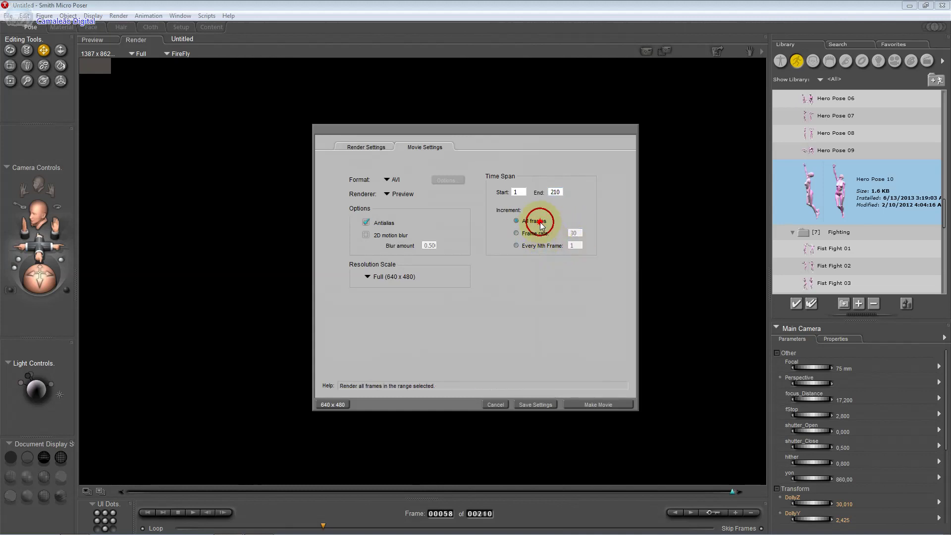
- Set the movie's end frame to 30 and start making the AVI movie
left_click(558, 191)
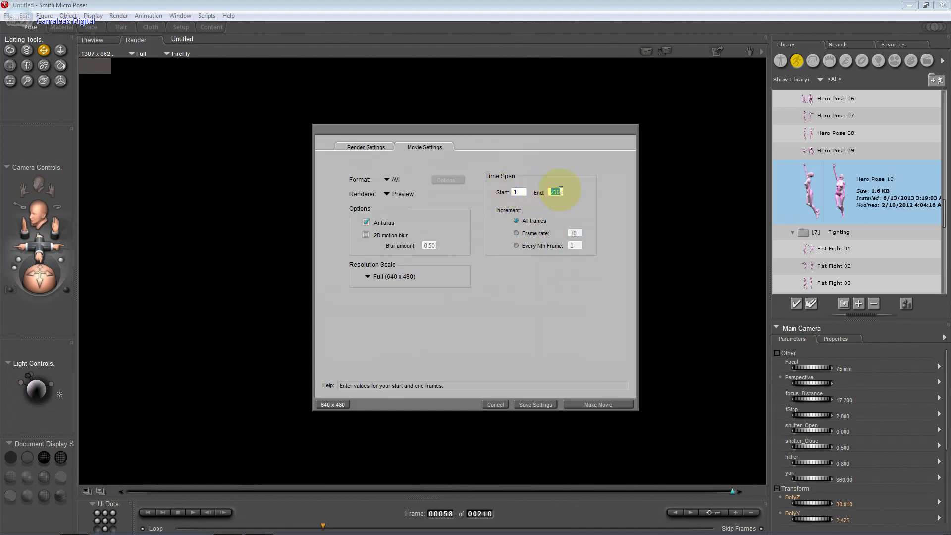
type("30")
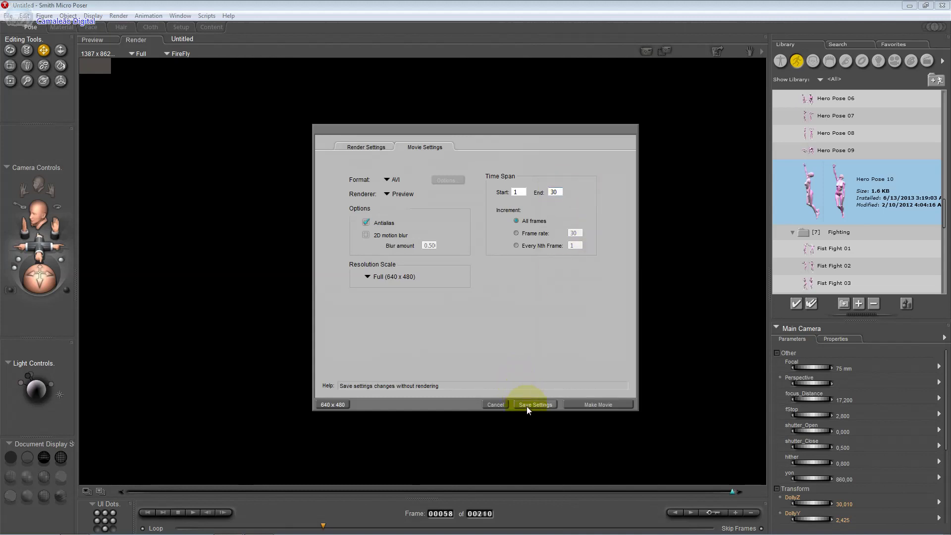
left_click(601, 404)
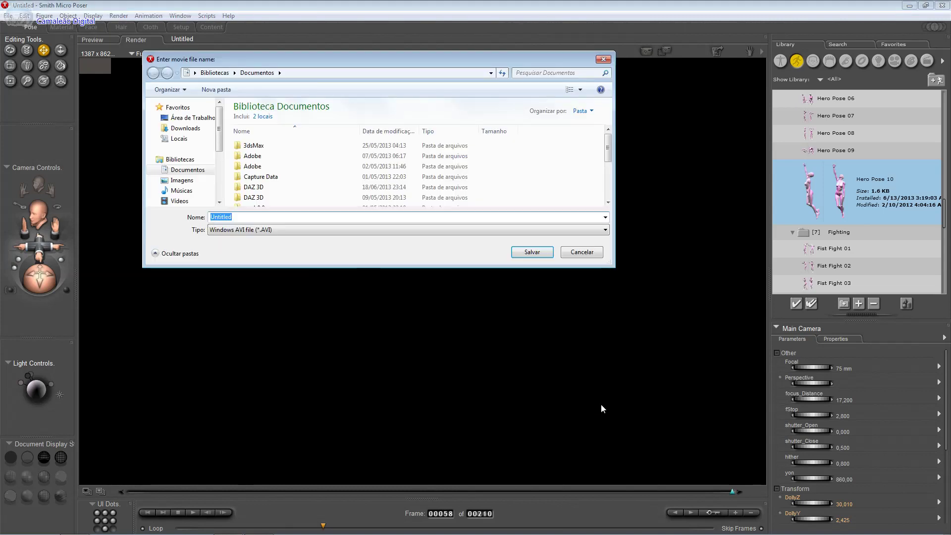
- Choose the poserpro\aula14_poser folder on the cursos (F:) drive as the movie's save location
scroll(211, 184, "down", 3)
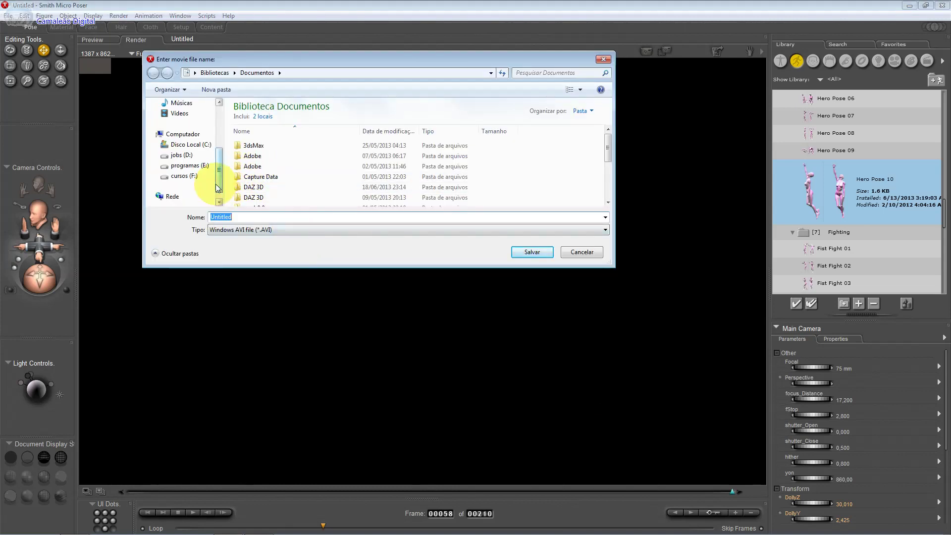
left_click(208, 177)
left_click(269, 172)
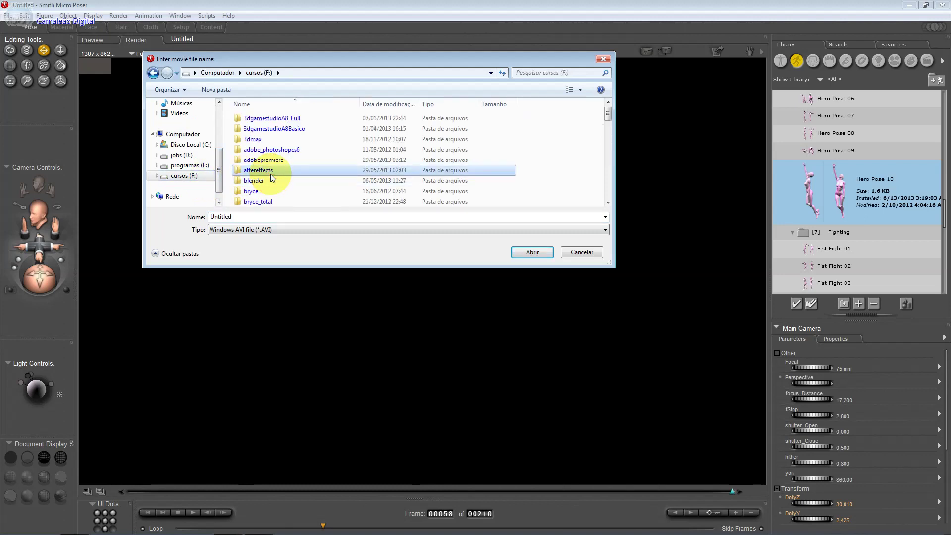
scroll(272, 179, "down", 5)
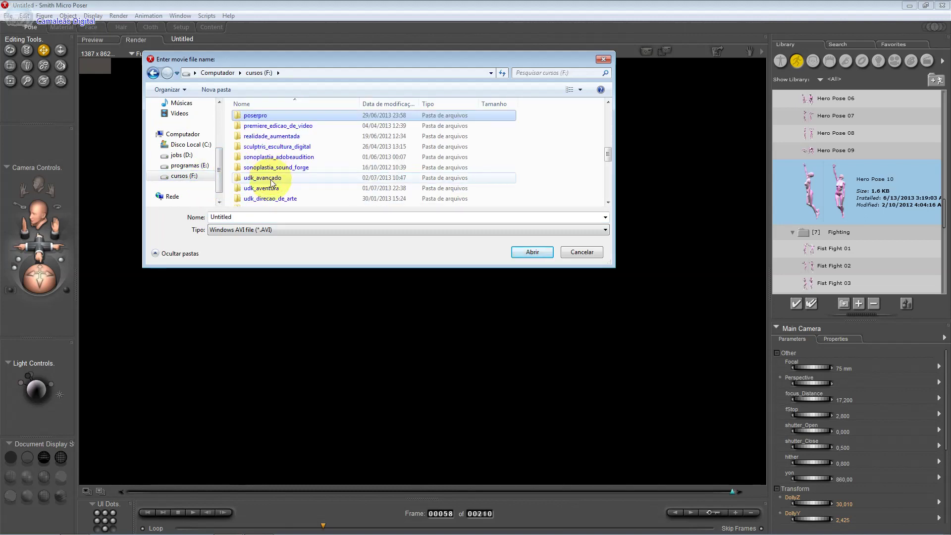
left_click(274, 116)
double_click(274, 116)
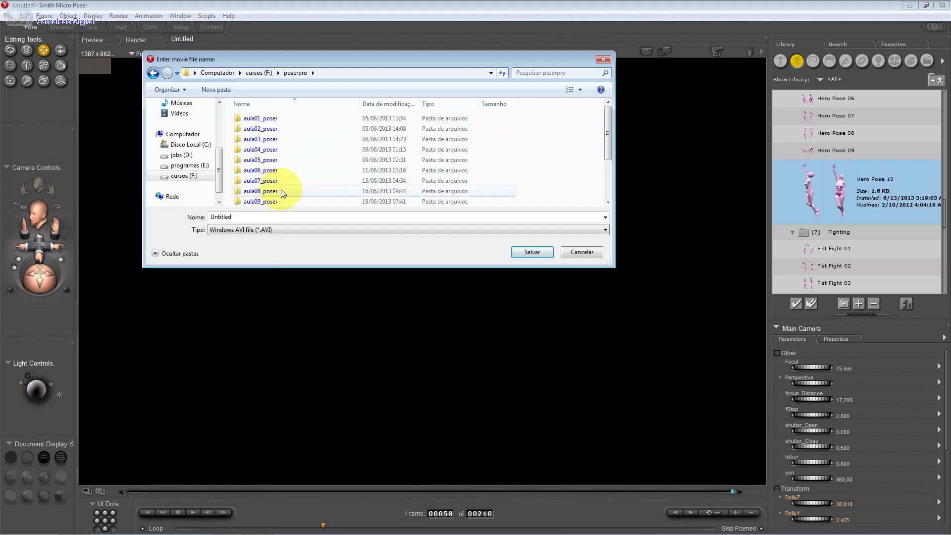
scroll(283, 190, "down", 2)
double_click(261, 191)
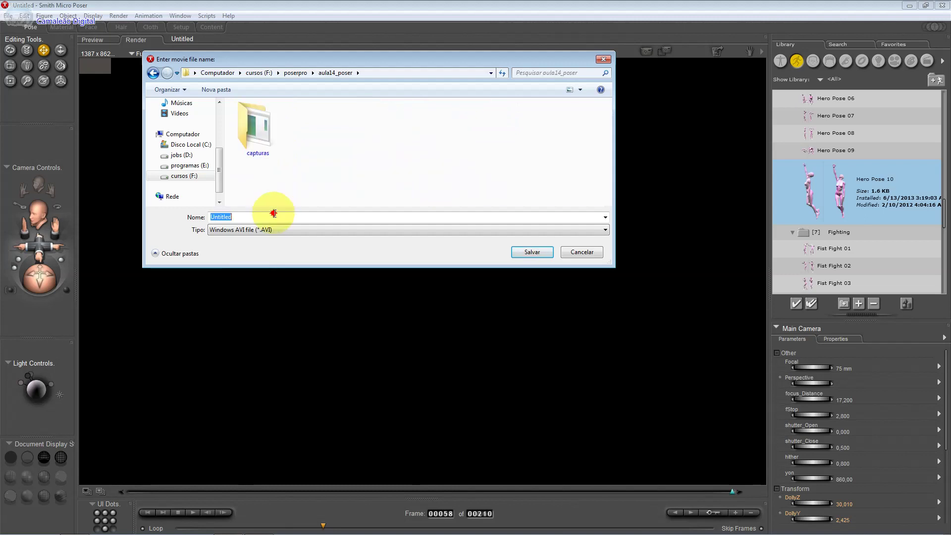
- Save the movie as anima01 and accept Microsoft Video 1 compression at quality 75
type("anima01")
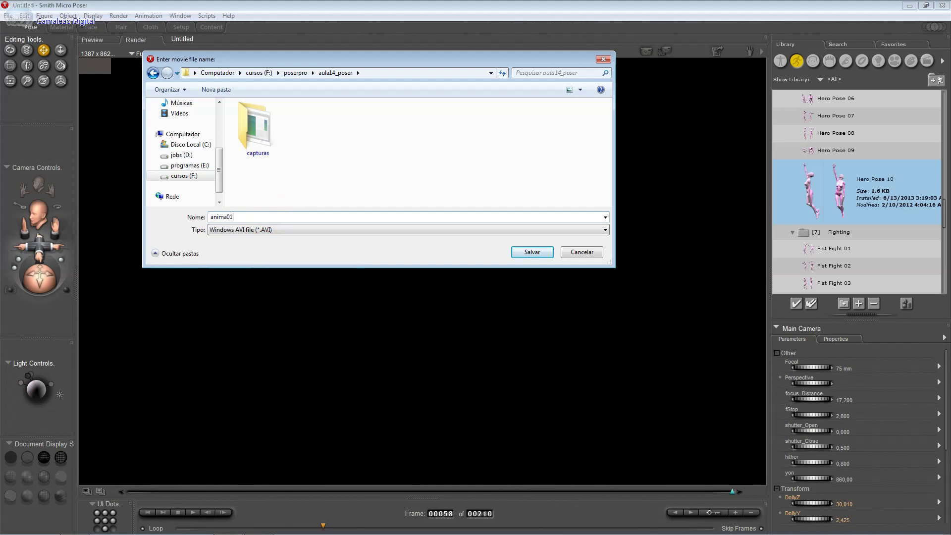
key("Return")
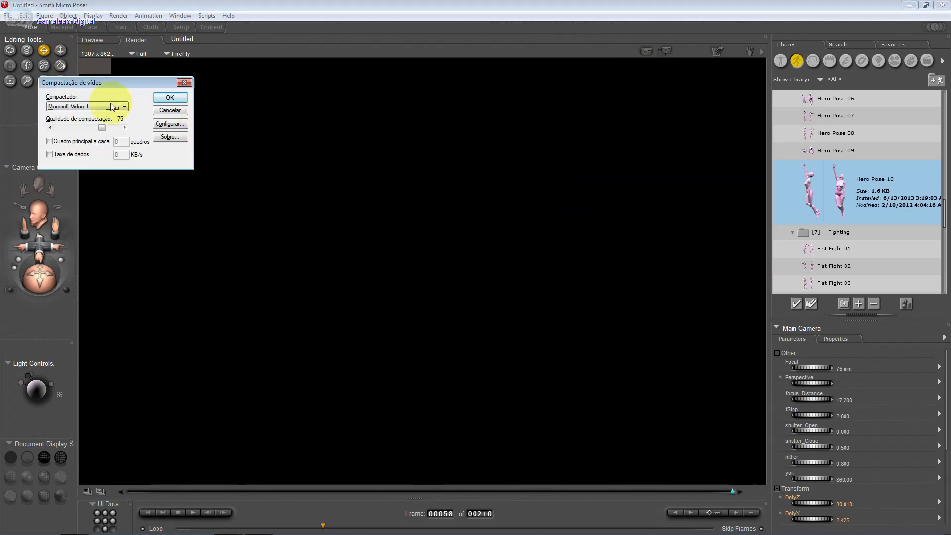
left_click(169, 97)
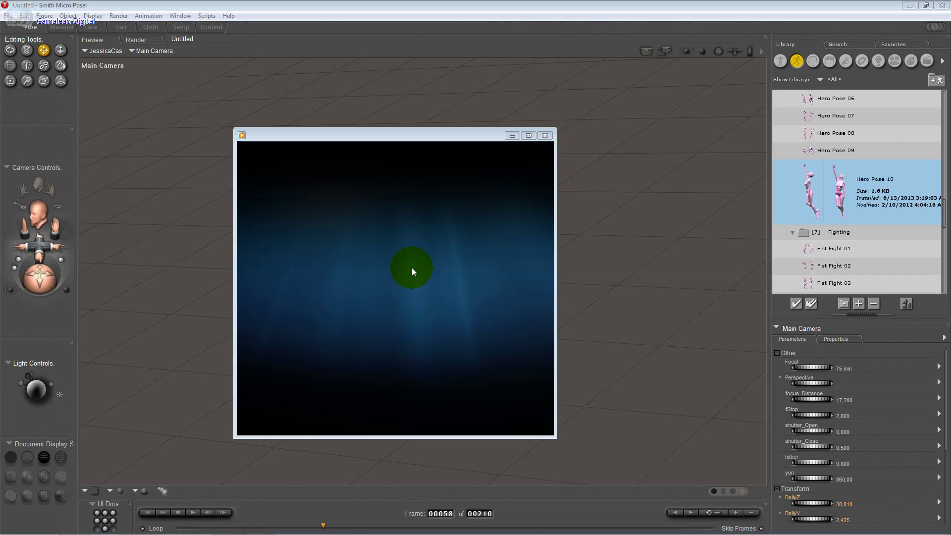
- Watch the finished anima01 movie in the player window and close it
left_click(411, 267)
left_click(411, 267)
left_click(545, 135)
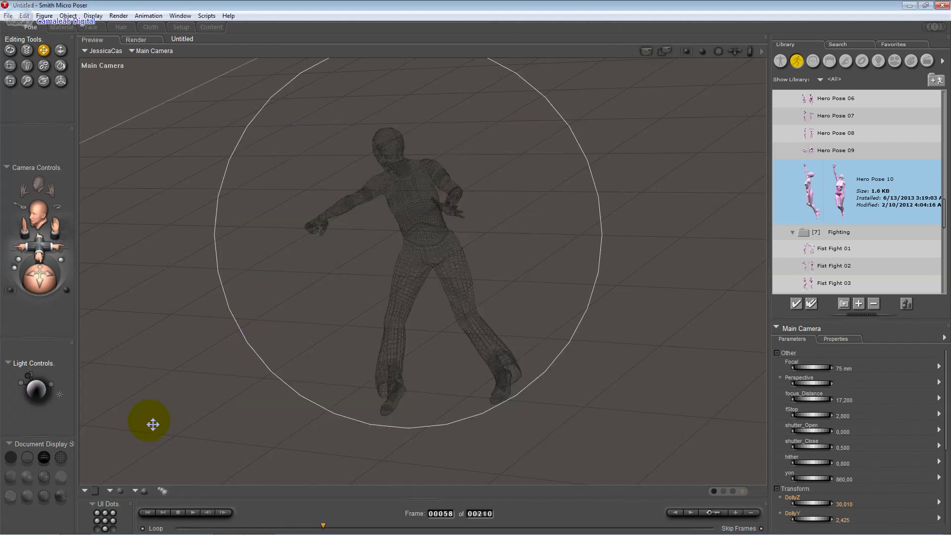
- Switch the document display style to textured shading and start making another AVI movie of frames 1 to 30
left_click(59, 495)
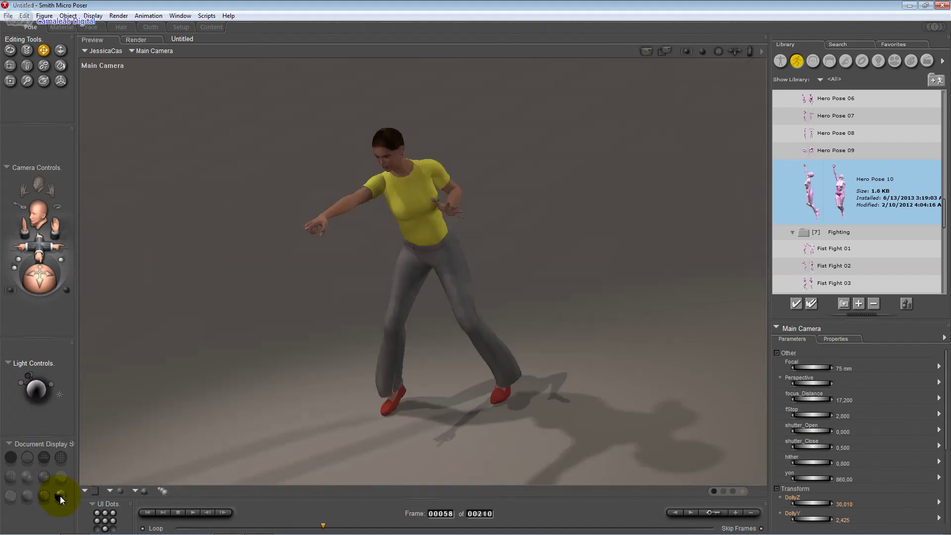
left_click(149, 15)
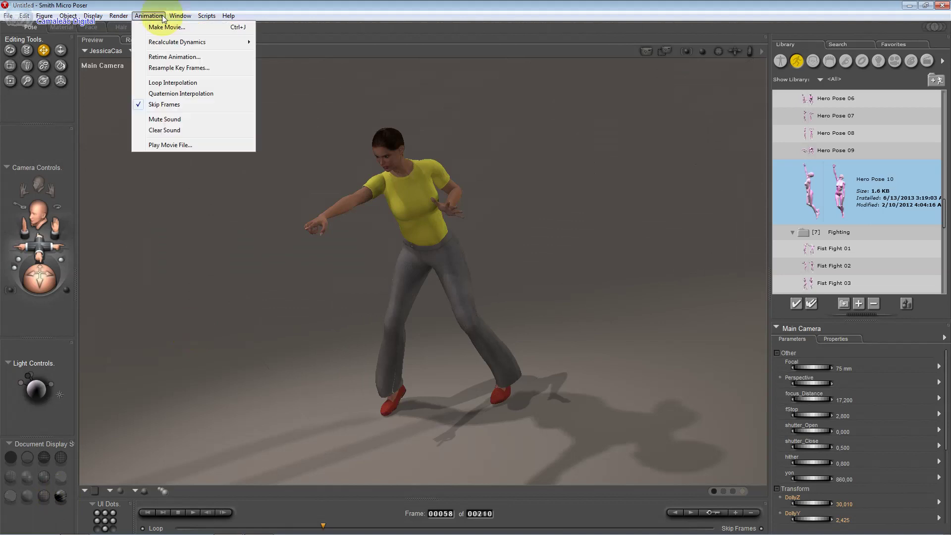
left_click(164, 25)
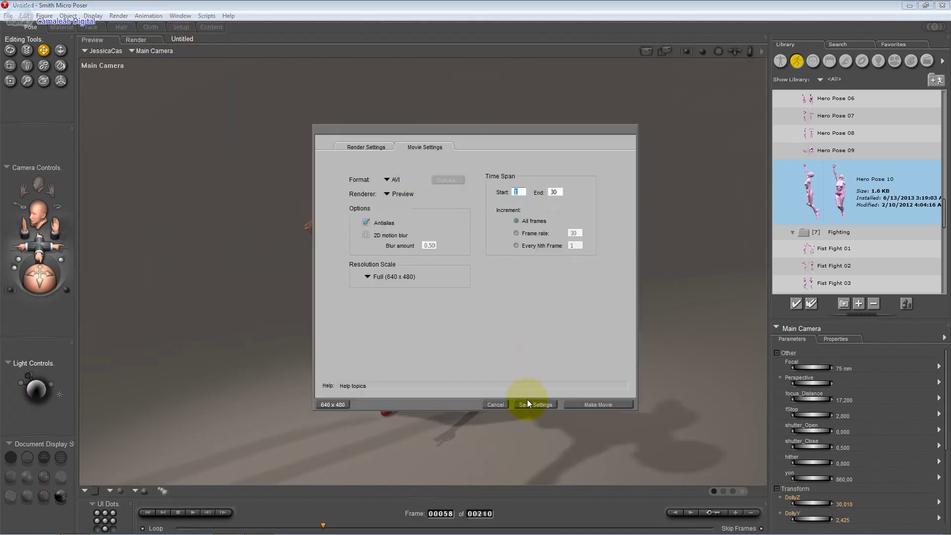
left_click(578, 402)
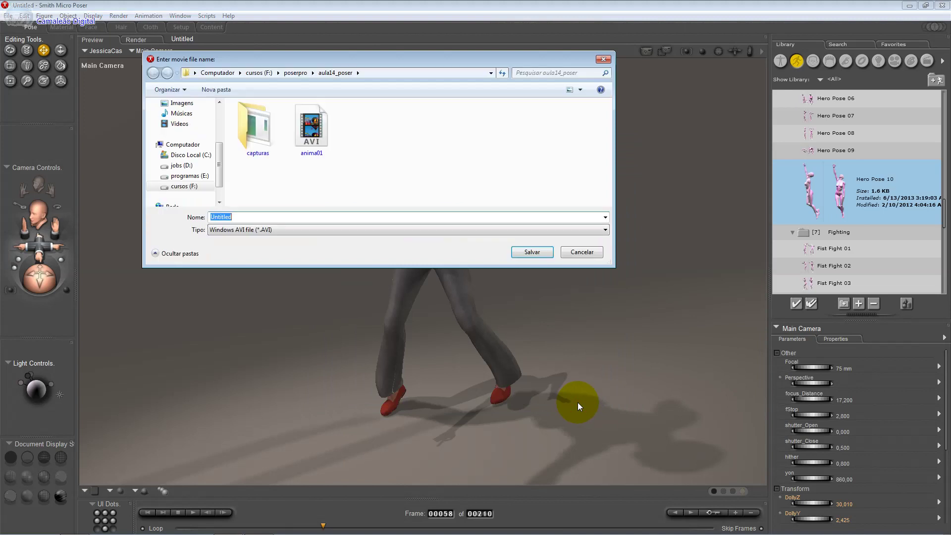
- Save the new movie as anima02 without replacing anima01, and accept Microsoft Video 1 compression at quality 75
double_click(312, 130)
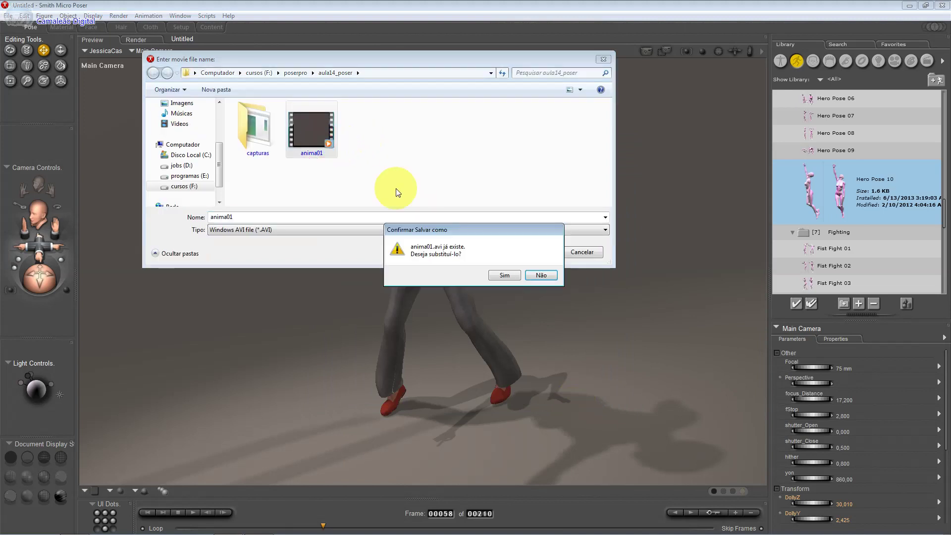
left_click(541, 275)
double_click(231, 213)
left_click_drag(230, 216, 234, 218)
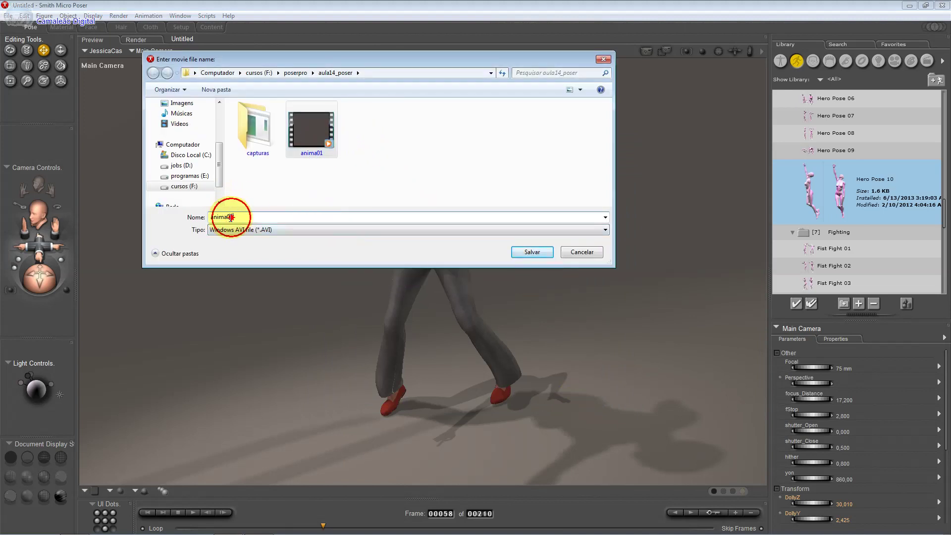
type("2")
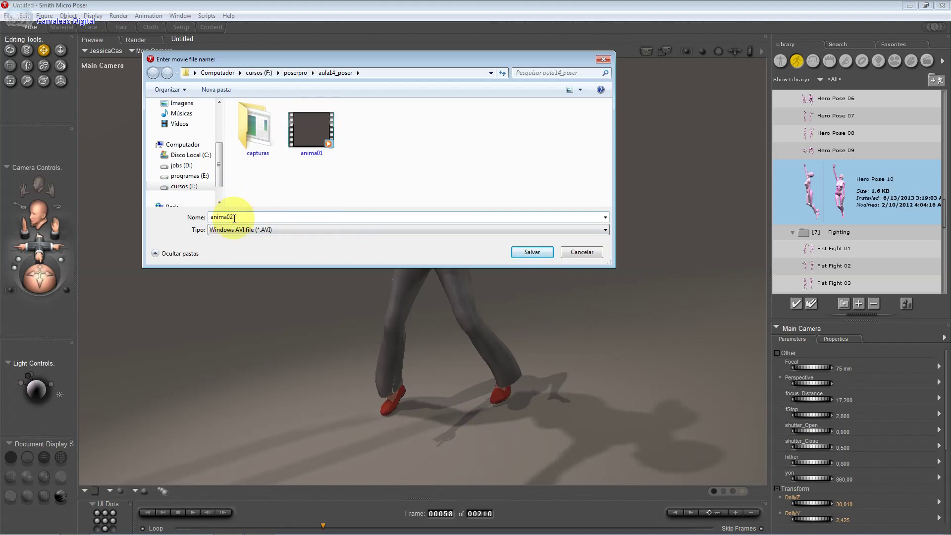
left_click(522, 253)
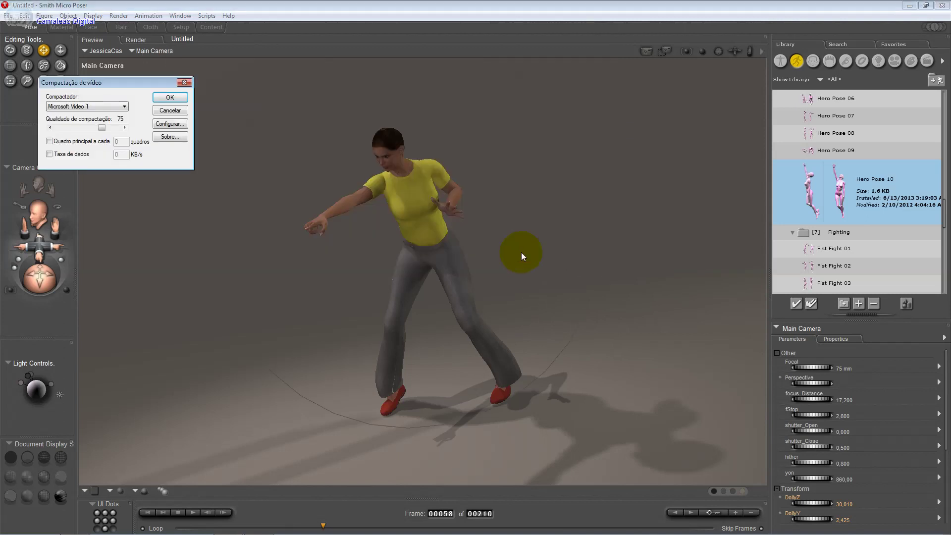
left_click(170, 97)
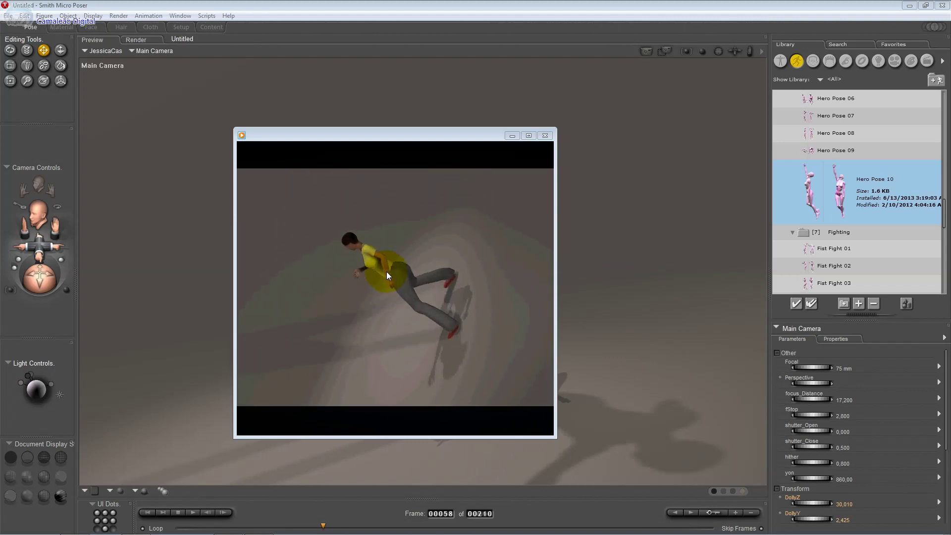
- Close the anima02 movie player and set the document display style to Wireframe
left_click(544, 135)
left_click(49, 461)
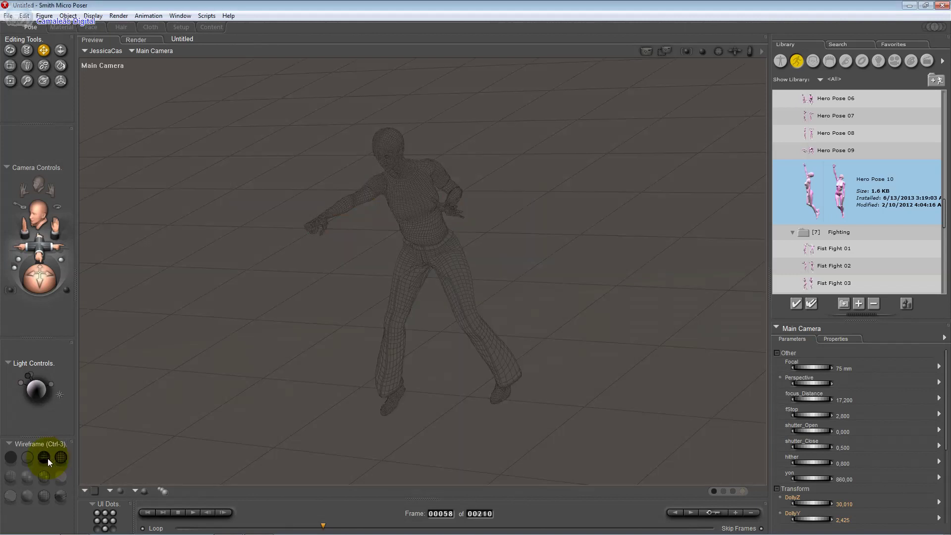